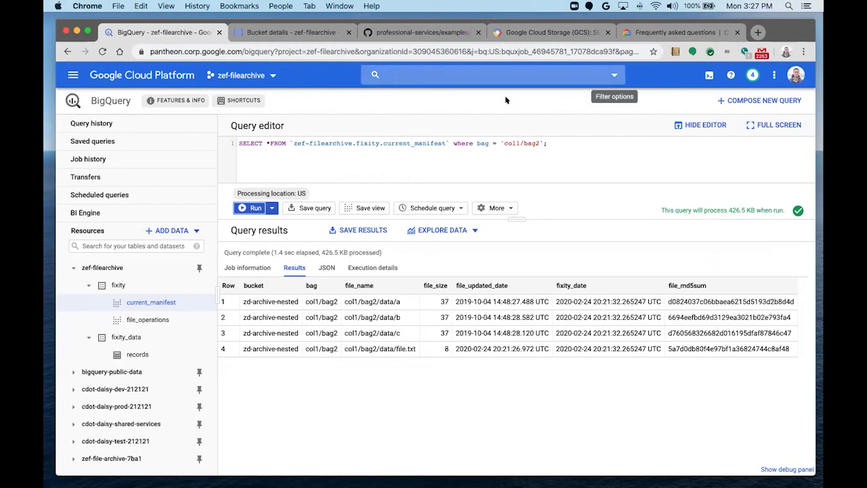
# Step: Switch to the zd-archive-nested bucket details and go up to the col1/bag2 folder
pyautogui.click(316, 38)
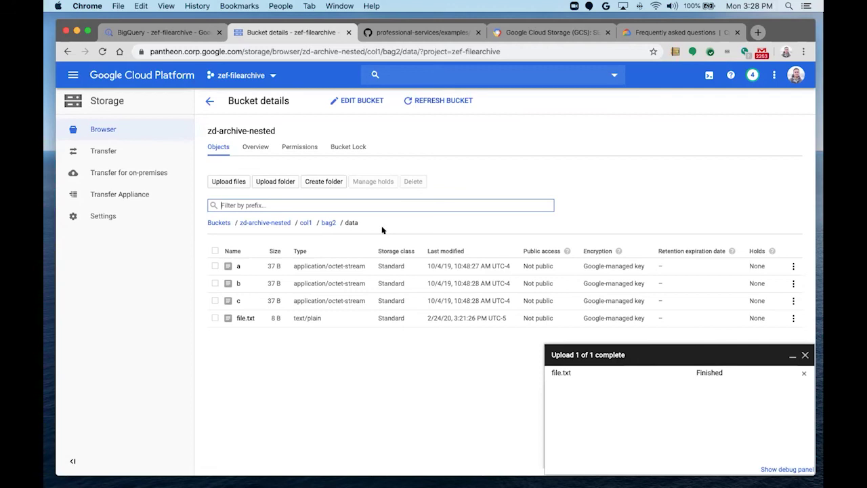
pyautogui.click(329, 221)
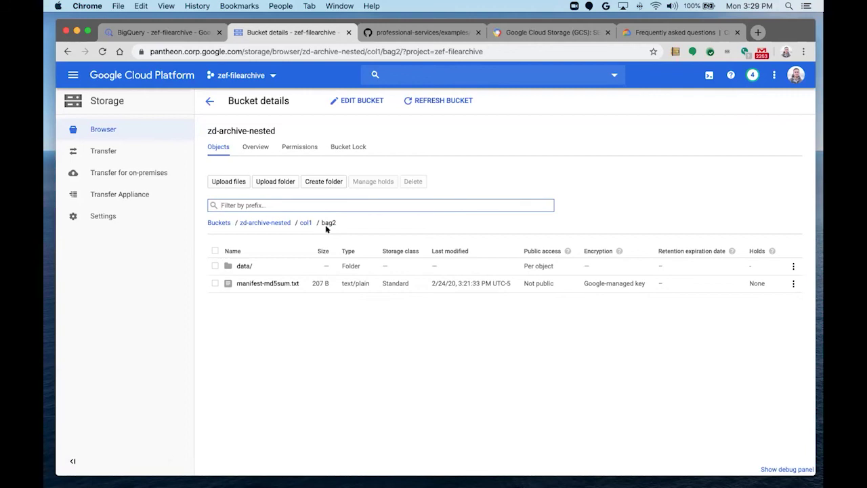
pyautogui.tripleClick(315, 223)
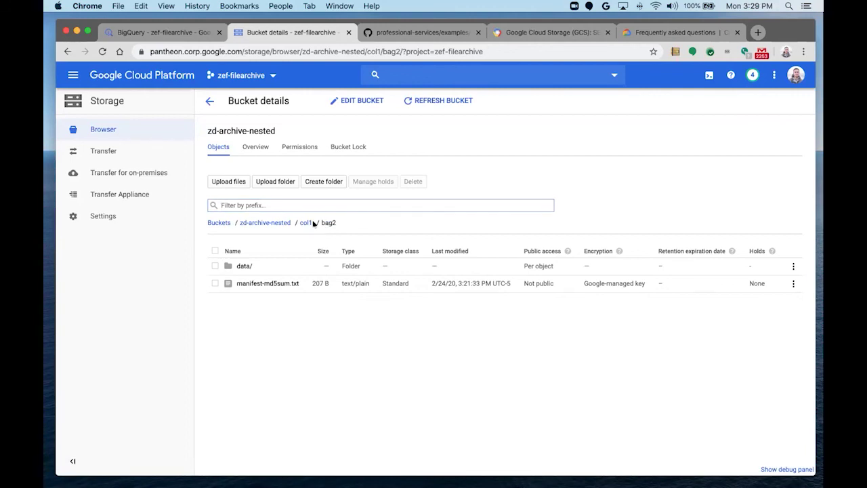
pyautogui.click(329, 223)
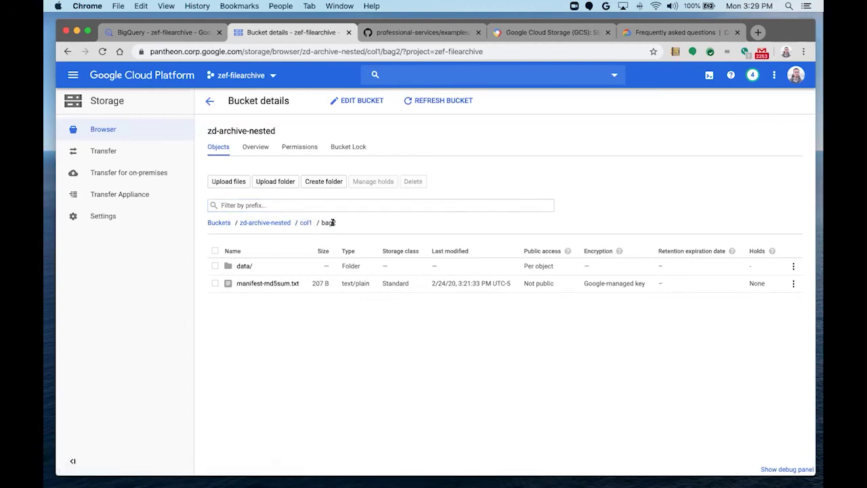
# Step: Open the details of manifest-md5sum.txt and view the file's contents in a new browser tab through its link URL
pyautogui.click(257, 283)
pyautogui.moveTo(306, 231); pyautogui.dragTo(423, 238)
pyautogui.rightClick(371, 231)
pyautogui.click(383, 239)
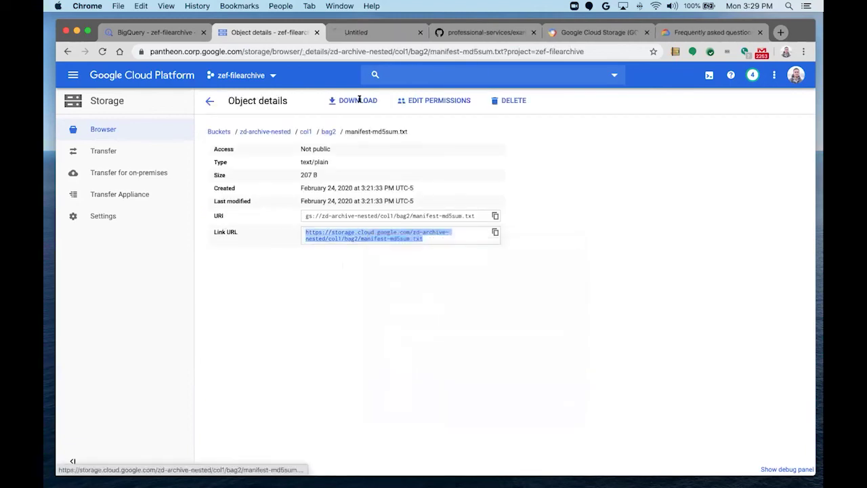
pyautogui.click(377, 32)
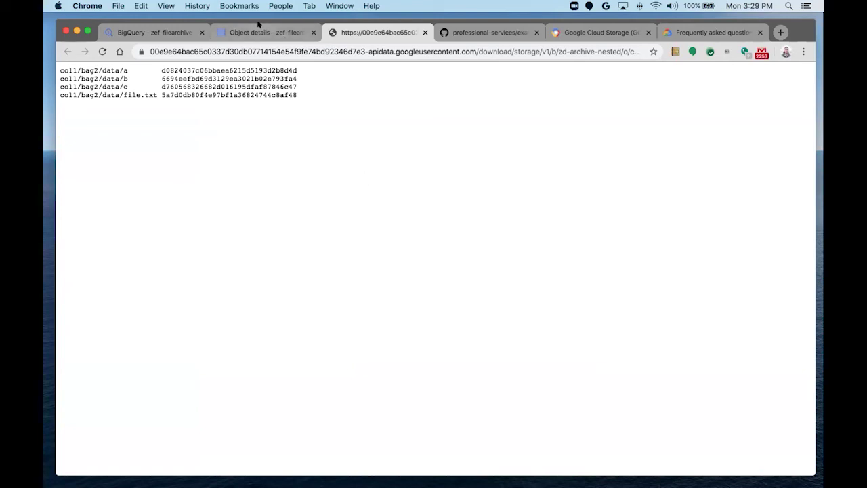
# Step: Return to the bucket's object details and go to the data folder inside bag2
pyautogui.click(261, 29)
pyautogui.click(323, 133)
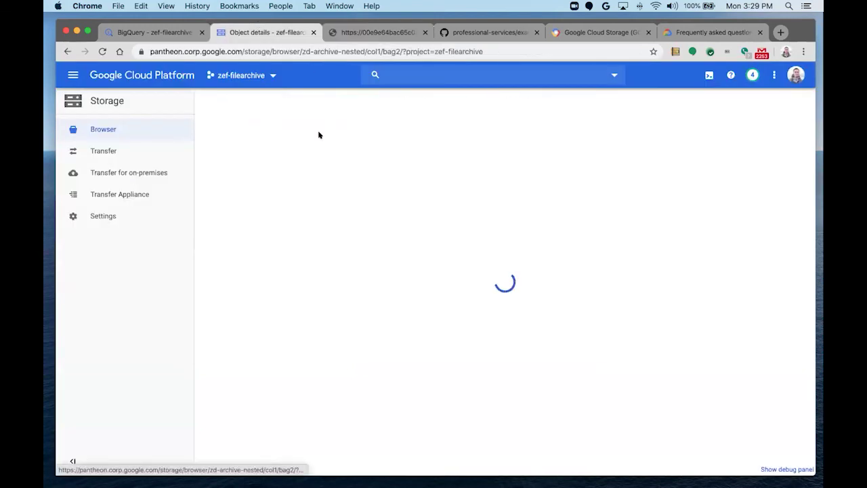
pyautogui.click(242, 266)
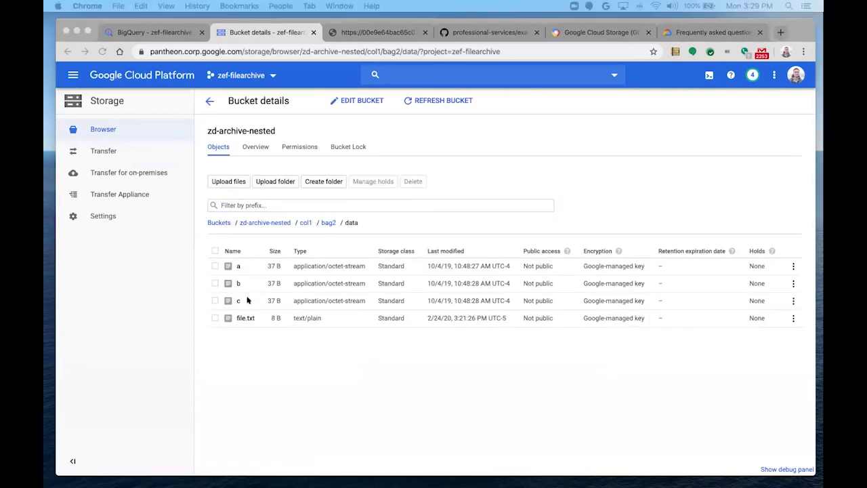
# Step: Switch to TextEdit, save file2.txt with the text "My file." and close it
pyautogui.press('super+Tab')
pyautogui.moveTo(43, 170); pyautogui.dragTo(411, 121)
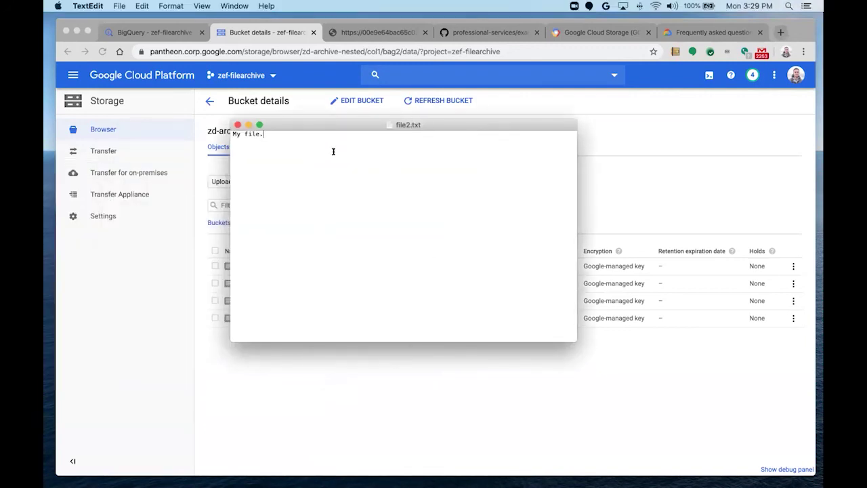
pyautogui.press('super+s')
pyautogui.click(238, 124)
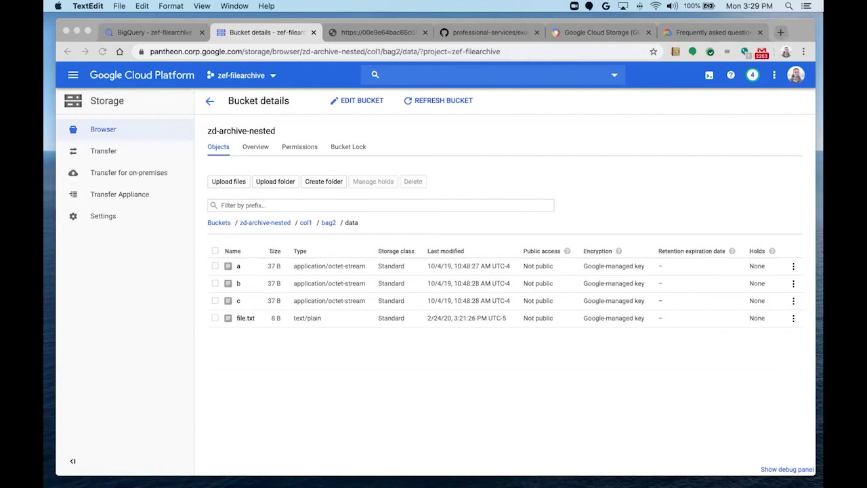
# Step: Upload file2.txt from the Fixity folder in Finder to the bag2 data folder and dismiss the upload summary
pyautogui.press('super+Tab')
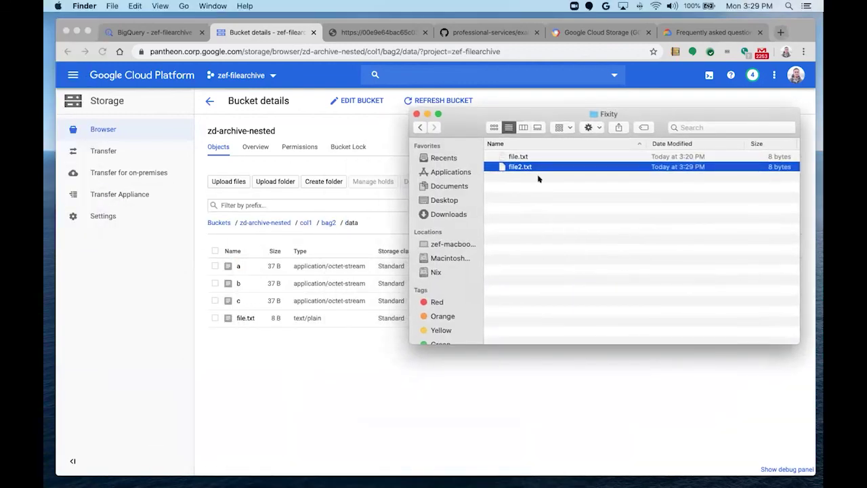
pyautogui.moveTo(532, 170); pyautogui.dragTo(358, 350)
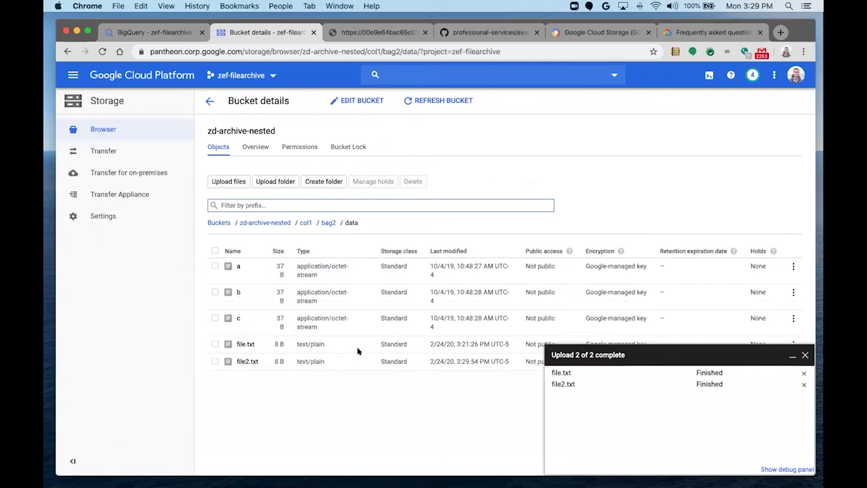
pyautogui.click(804, 355)
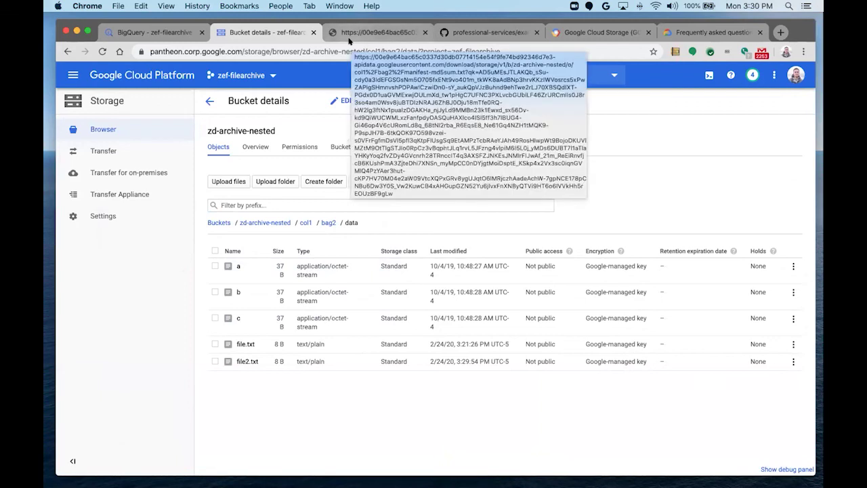
# Step: Close the old manifest view, reopen manifest-md5sum.txt from the bag2 folder in a new tab, and inspect the file2.txt checksum entry
pyautogui.click(328, 222)
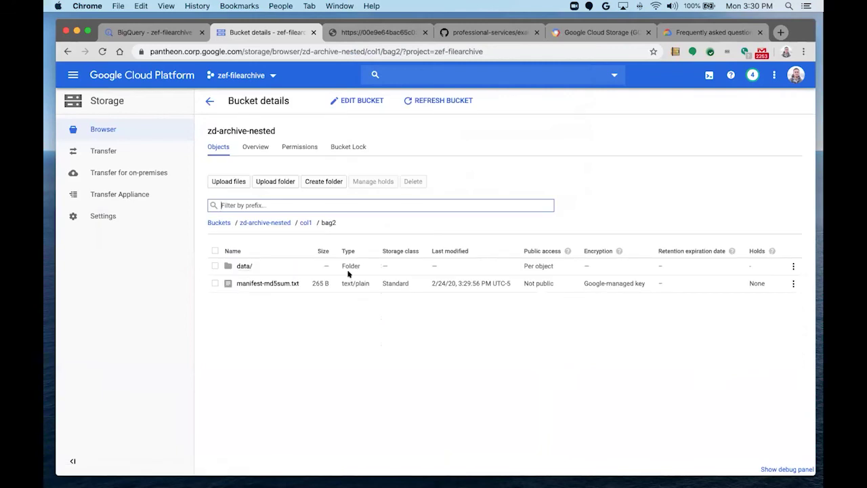
pyautogui.rightClick(291, 283)
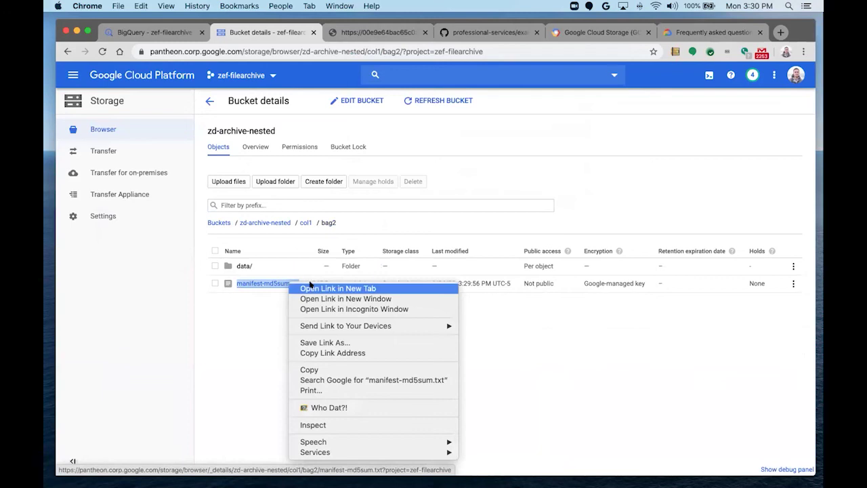
pyautogui.click(310, 287)
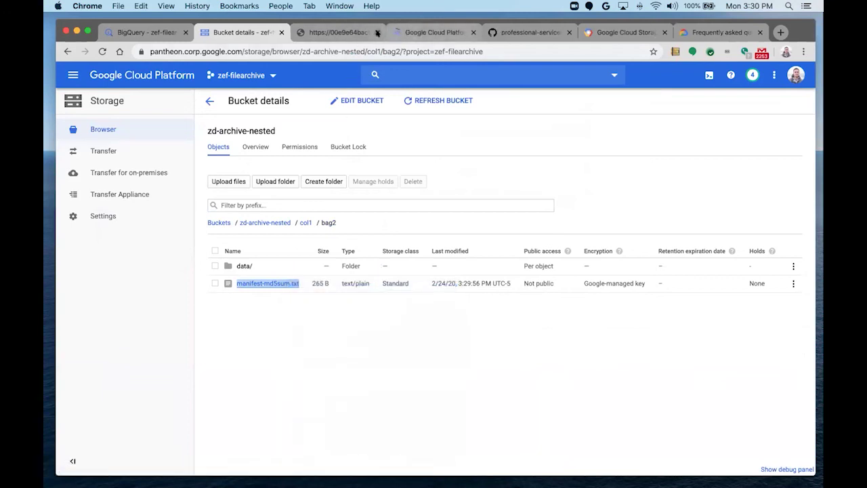
pyautogui.click(378, 33)
pyautogui.click(352, 32)
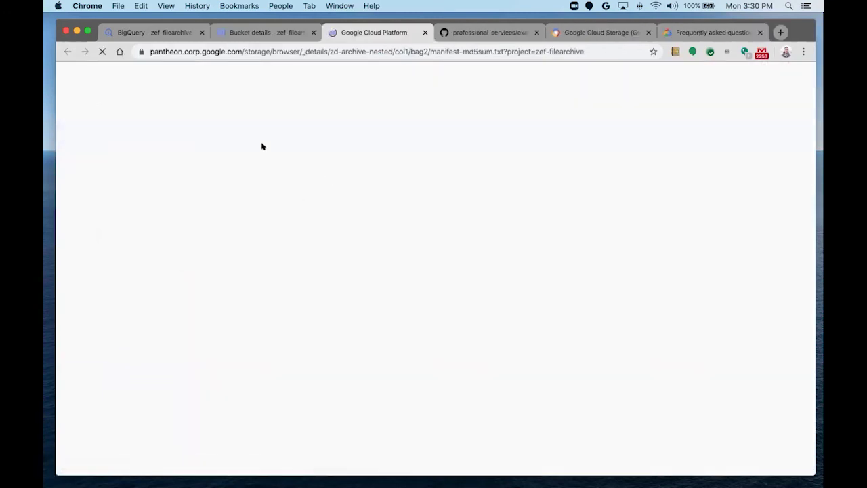
pyautogui.click(335, 233)
pyautogui.moveTo(338, 105); pyautogui.dragTo(66, 102)
pyautogui.click(66, 101)
pyautogui.doubleClick(231, 103)
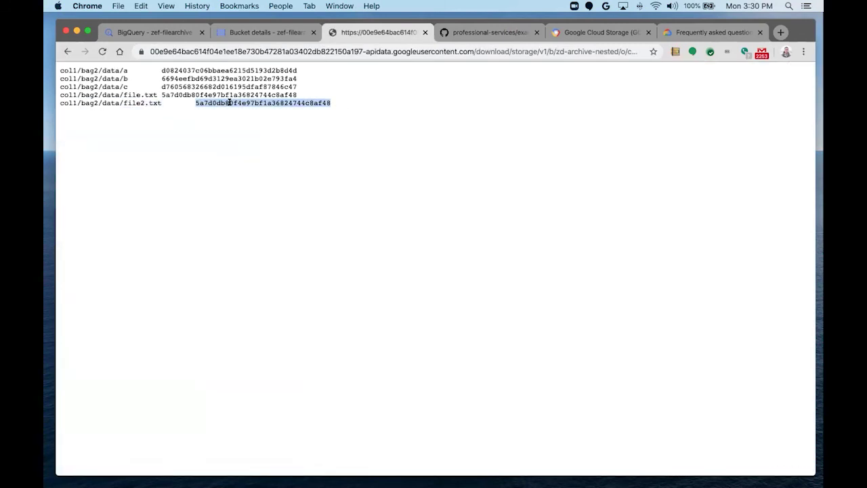
pyautogui.click(231, 103)
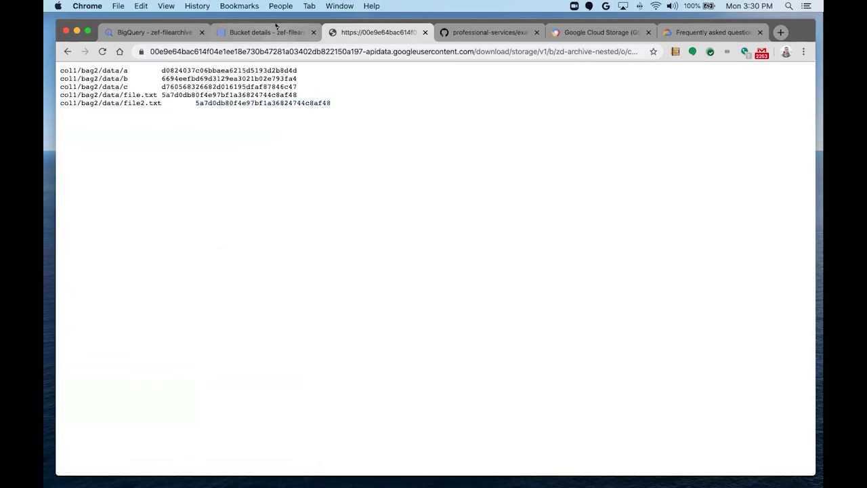
# Step: Rerun the current_manifest query for bag col1/bag2 in BigQuery and inspect the file2.txt row's updated date
pyautogui.click(184, 33)
pyautogui.click(252, 208)
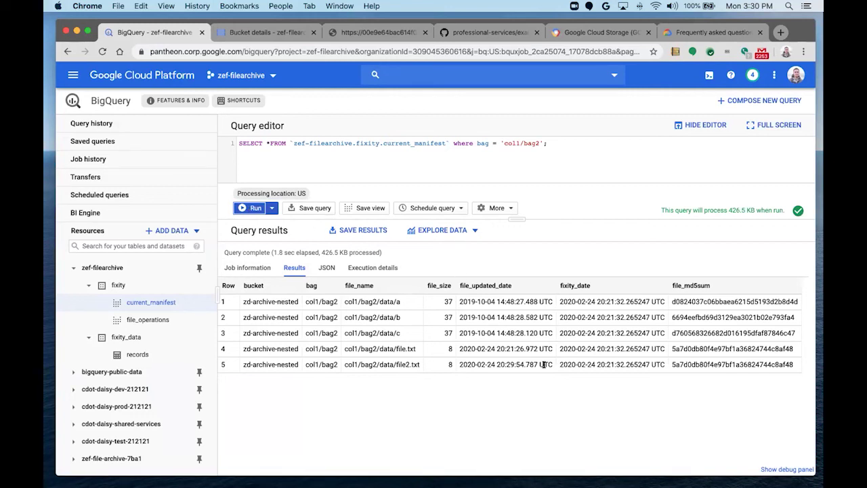
pyautogui.moveTo(549, 368); pyautogui.dragTo(514, 366)
pyautogui.click(504, 364)
# Step: Change the queried table to file_operations, keeping the col1/bag2 bag filter, and run the query
pyautogui.moveTo(503, 143); pyautogui.dragTo(536, 142)
pyautogui.click(557, 144)
pyautogui.moveTo(500, 143); pyautogui.dragTo(547, 143)
pyautogui.click(548, 143)
pyautogui.doubleClick(418, 143)
pyautogui.write('file_operations')
pyautogui.press('super+Return')
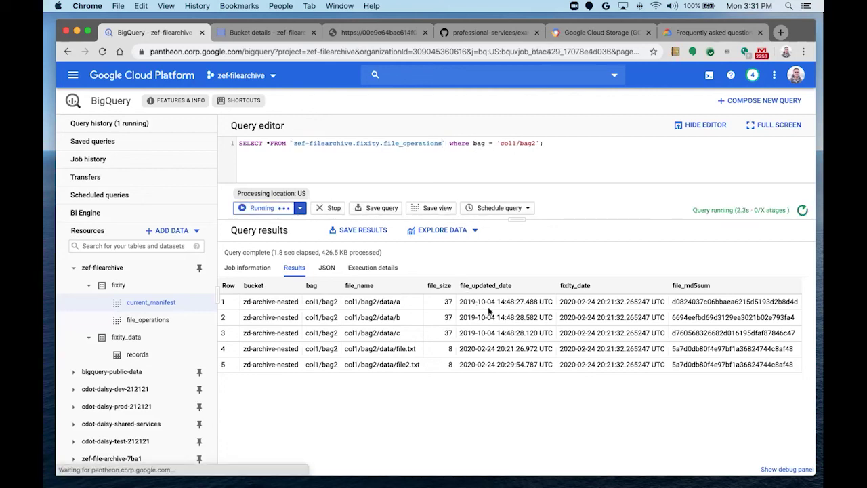
# Step: Examine the file_operations results for bag2, including the fixity dates, old and new MD5 sums, and operation column
pyautogui.hscroll(1, 487, 311)
pyautogui.scroll(-1, 486, 312)
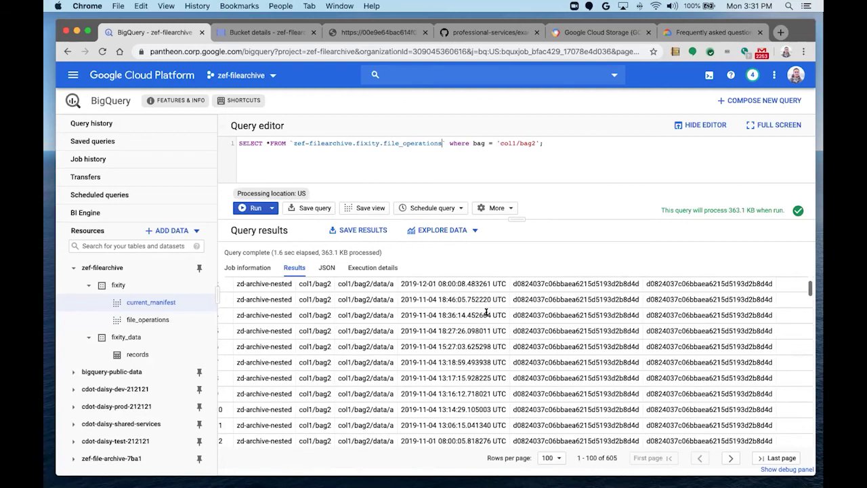
pyautogui.scroll(1, 623, 353)
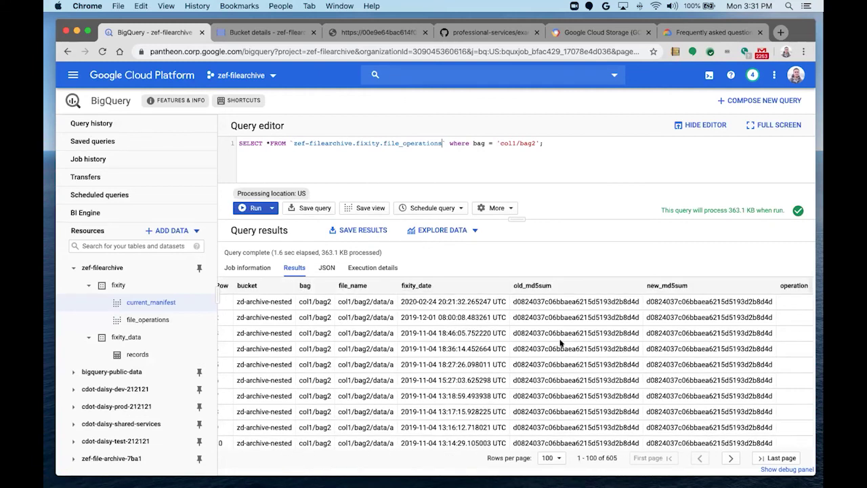
pyautogui.scroll(-5, 559, 343)
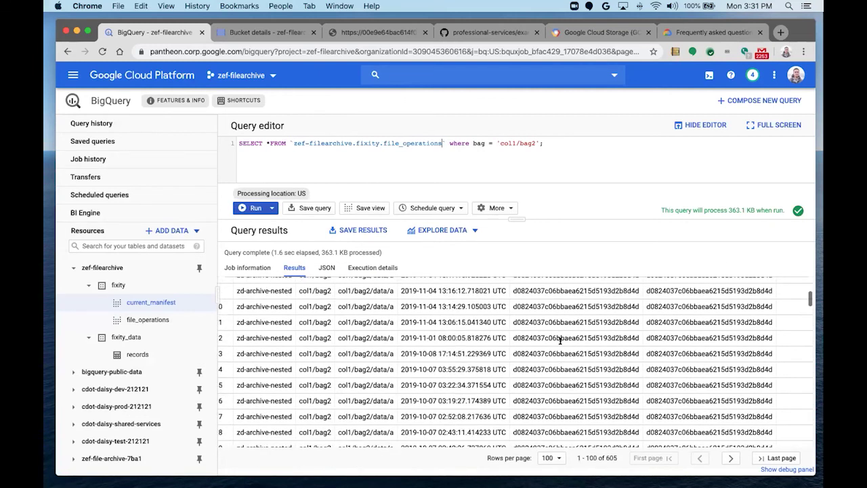
pyautogui.scroll(5, 559, 342)
pyautogui.scroll(-15, 559, 343)
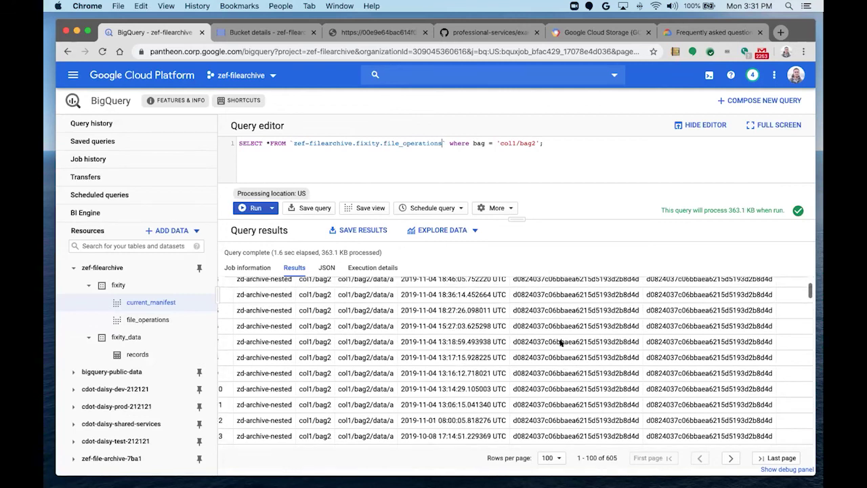
pyautogui.scroll(-10, 560, 344)
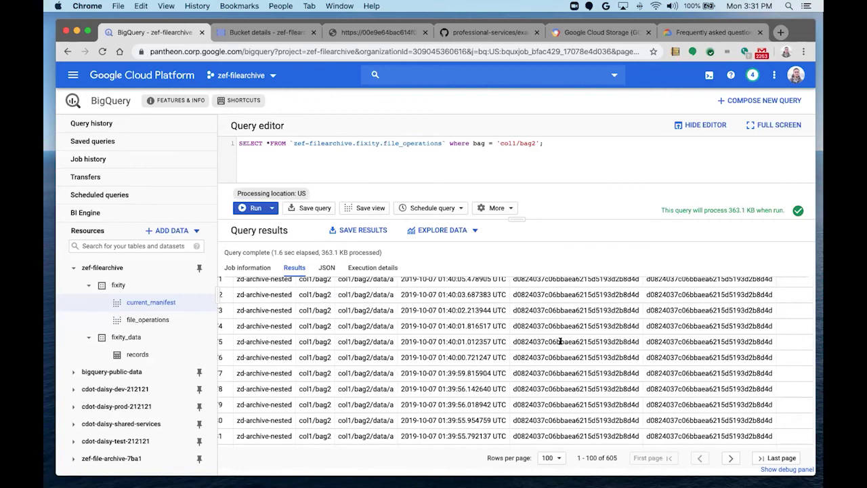
pyautogui.scroll(2, 560, 342)
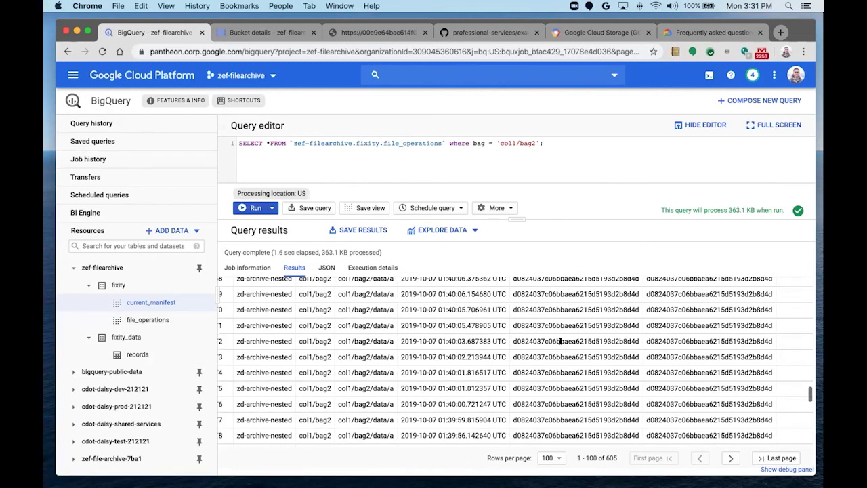
pyautogui.scroll(5, 498, 352)
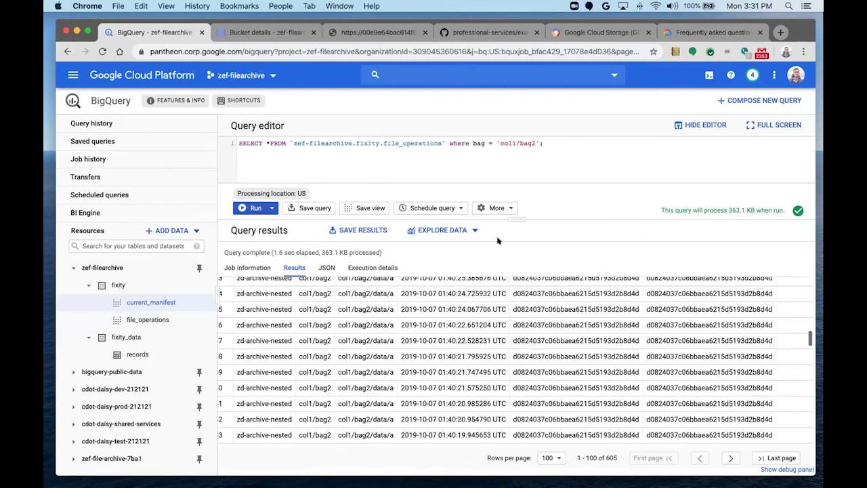
pyautogui.scroll(2, 498, 361)
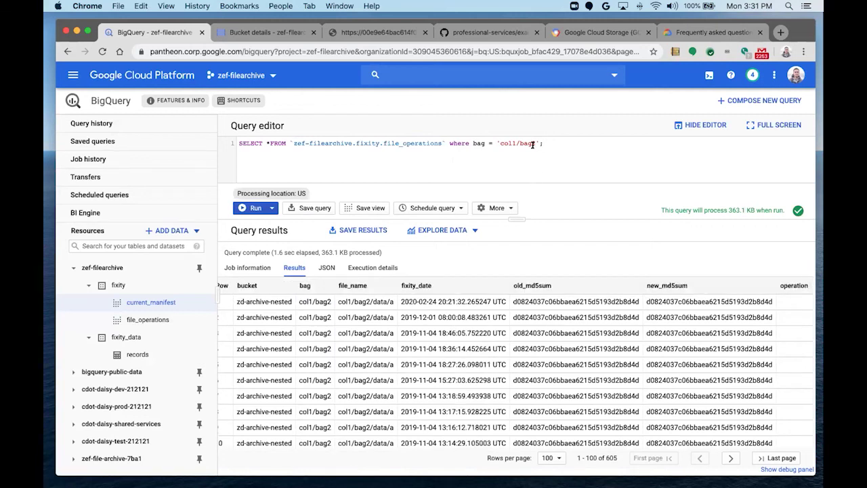
# Step: Add the condition and operation != '' to the file_operations query and run it
pyautogui.write('and operatio')
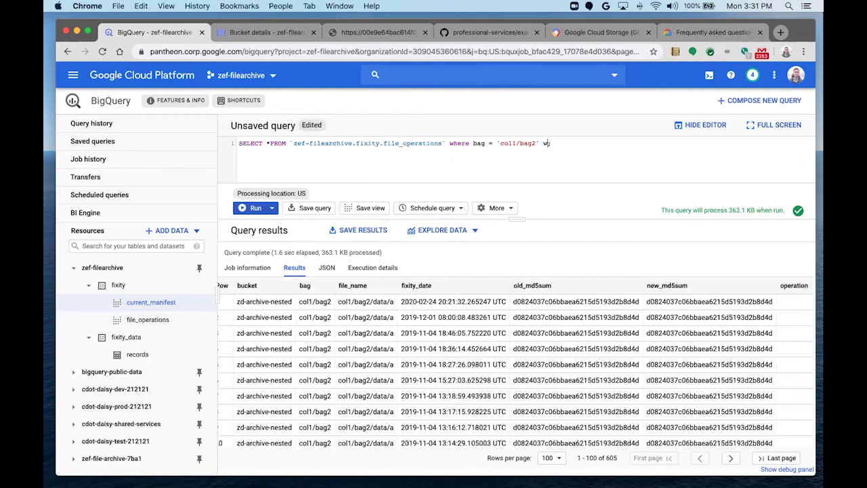
pyautogui.write("n != ''")
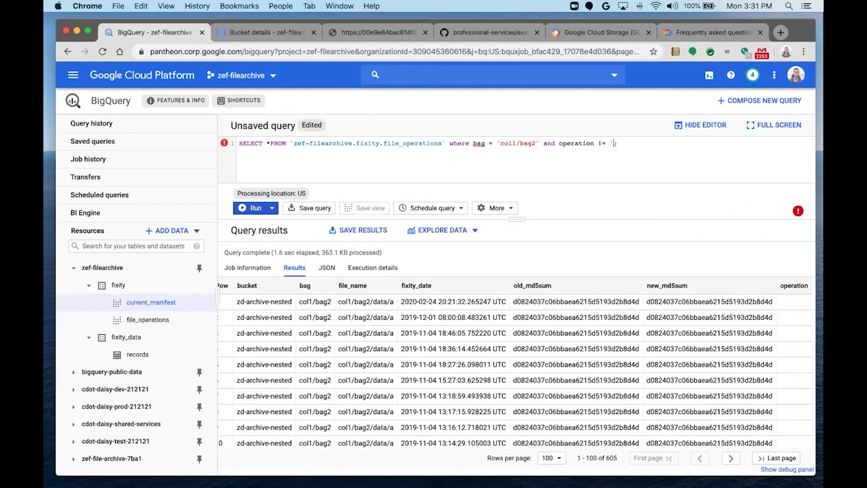
pyautogui.press('super+Return')
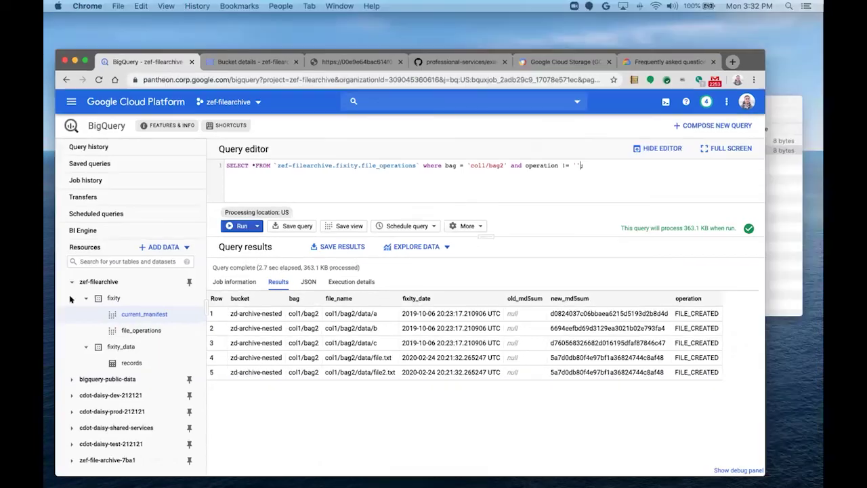
# Step: Open file2.txt from the Fixity folder in TextEdit, delete the final period, save the file and close it
pyautogui.hotkey('ctrl', 'Up')
pyautogui.click(647, 118)
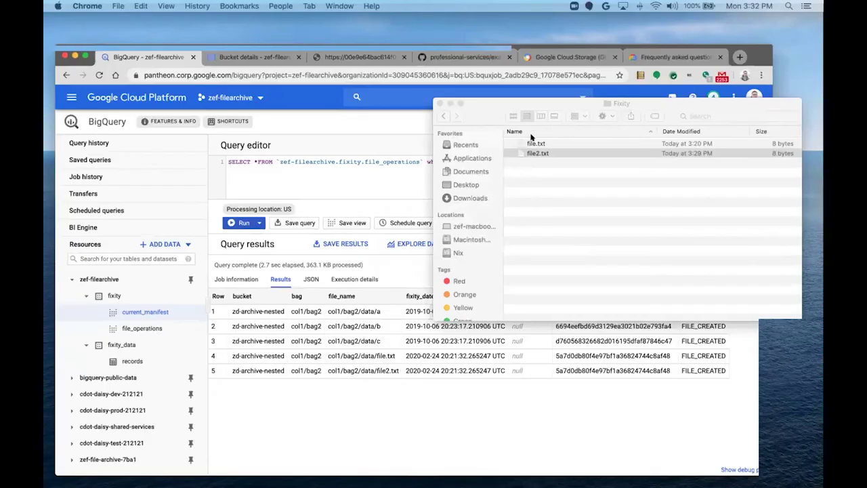
pyautogui.doubleClick(522, 166)
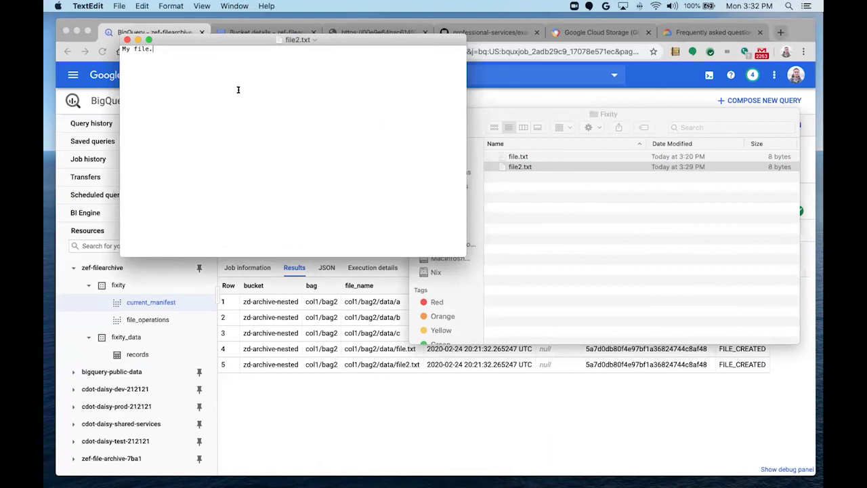
pyautogui.press('BackSpace')
pyautogui.press('super+s')
pyautogui.click(128, 39)
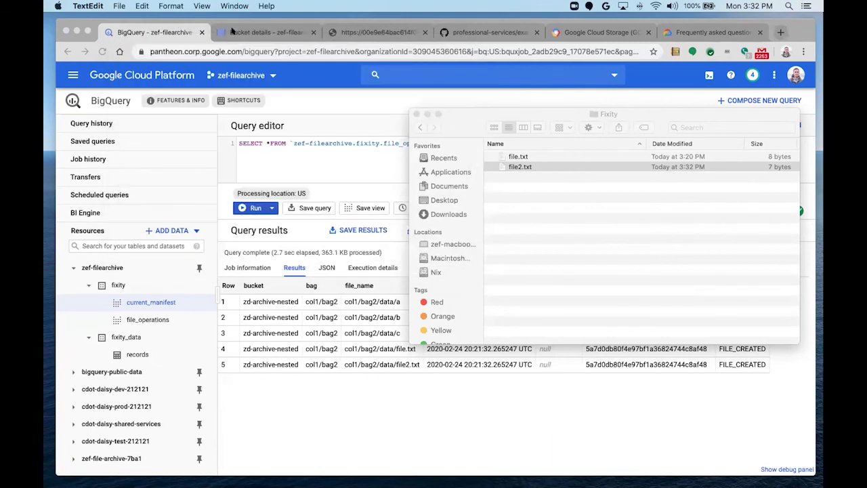
# Step: Upload the modified file2.txt from the Fixity folder into bag2's data folder in the zd-archive-nested bucket and dismiss the upload status
pyautogui.click(231, 30)
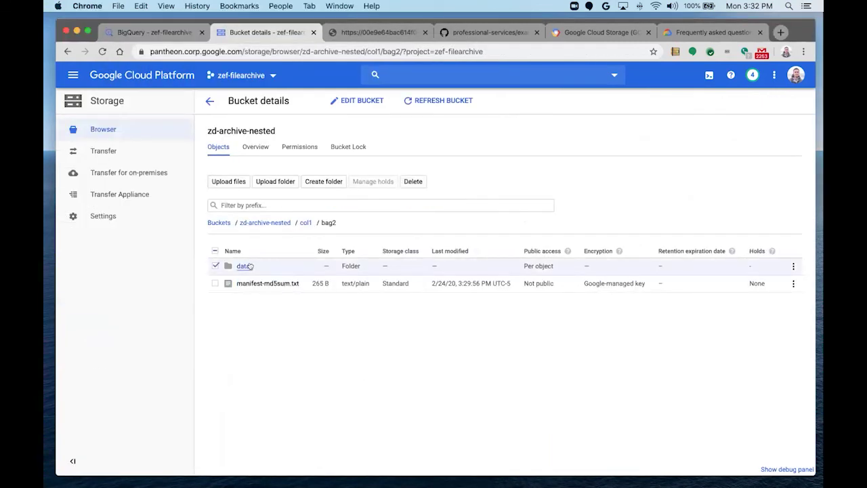
pyautogui.click(245, 266)
pyautogui.hotkey('ctrl', 'Up')
pyautogui.click(680, 86)
pyautogui.moveTo(520, 167); pyautogui.dragTo(400, 363)
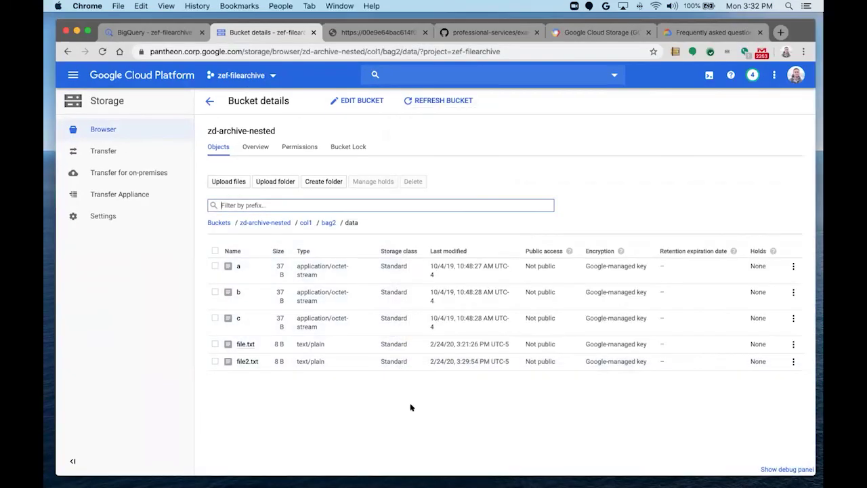
pyautogui.click(343, 258)
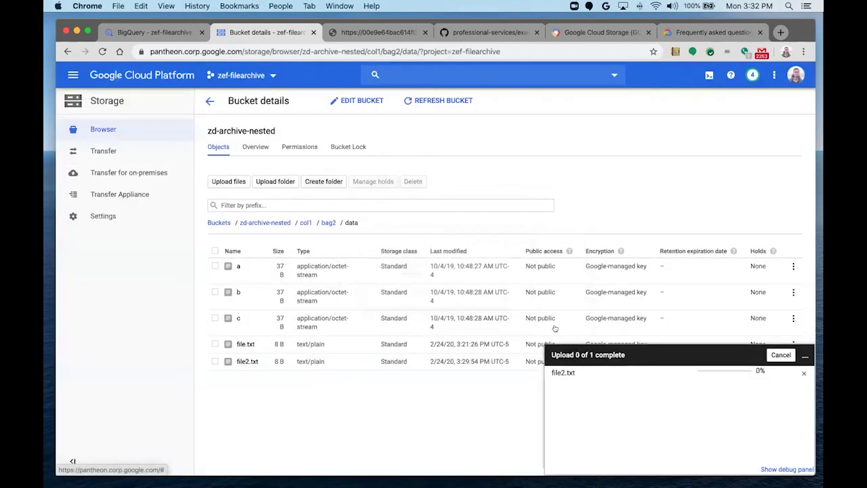
pyautogui.click(556, 325)
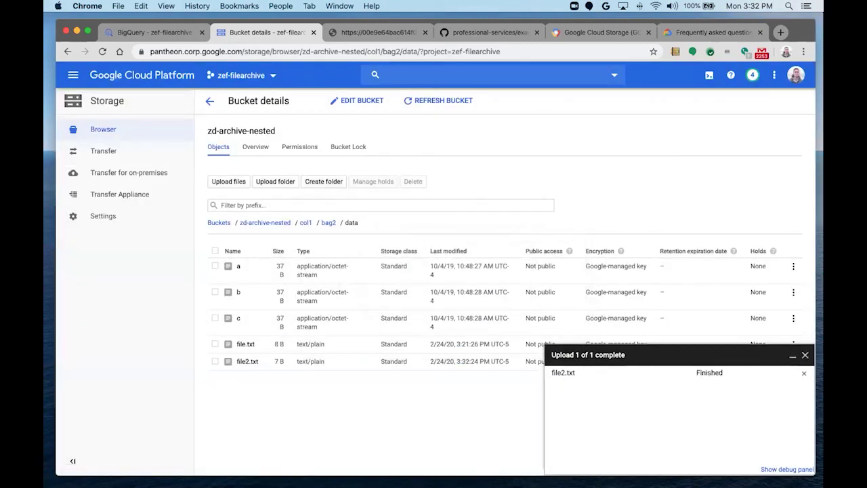
pyautogui.click(804, 354)
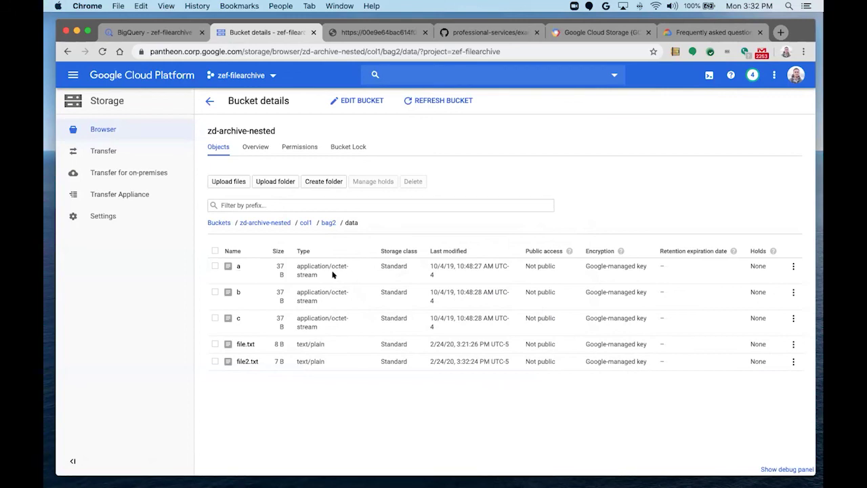
# Step: Close the old manifest page and open the contents of bag2's updated manifest-md5sum.txt through its link URL in a new tab
pyautogui.click(327, 223)
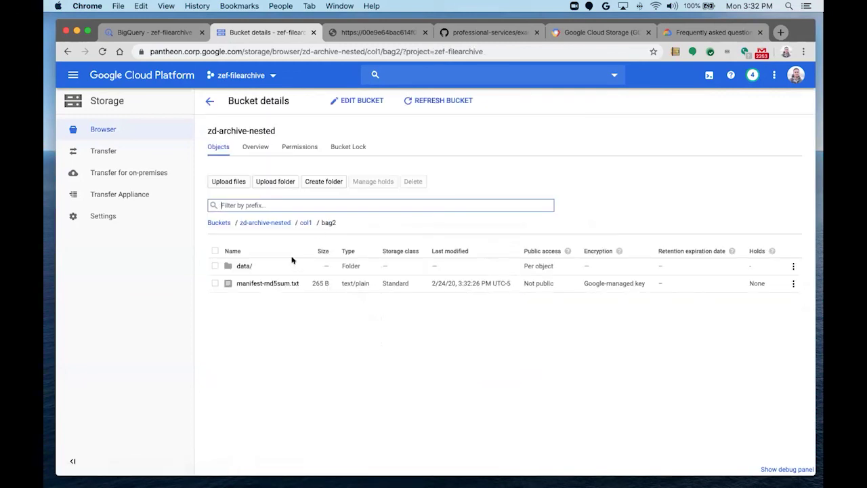
pyautogui.click(423, 32)
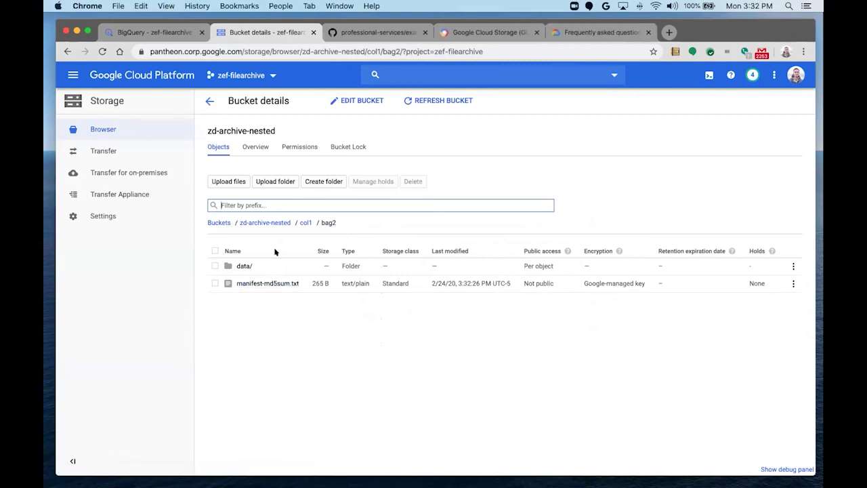
pyautogui.rightClick(272, 281)
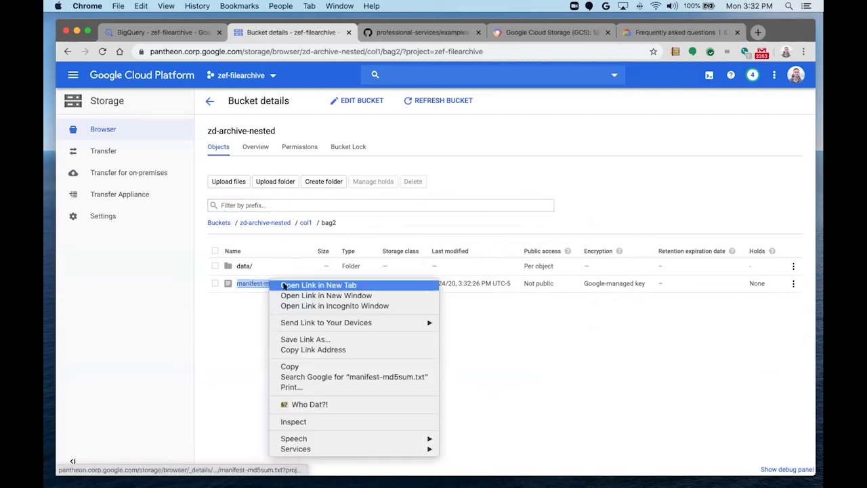
pyautogui.click(289, 283)
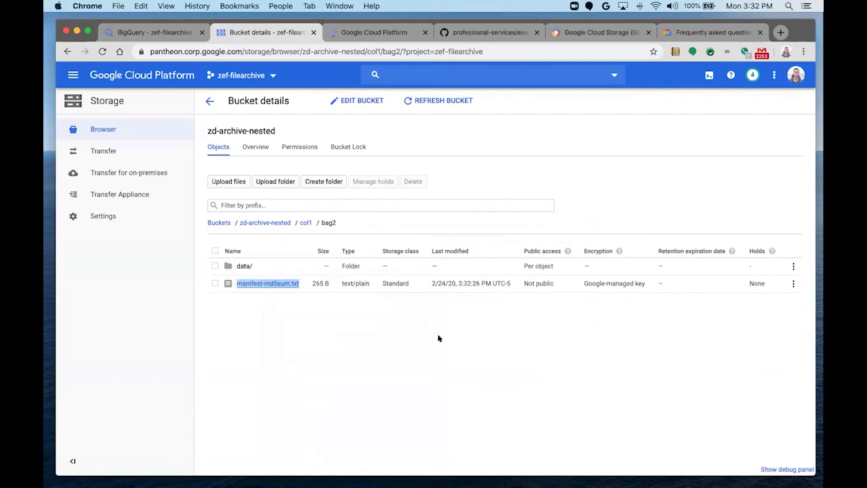
pyautogui.moveTo(406, 26); pyautogui.dragTo(406, 49)
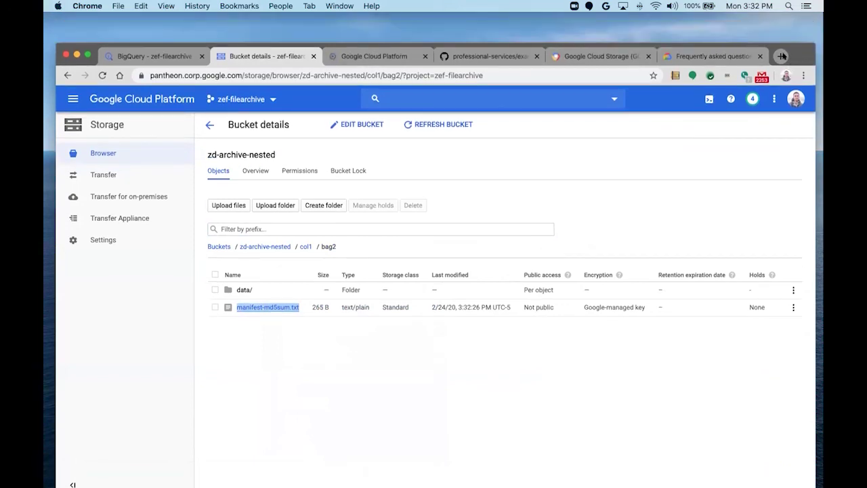
pyautogui.click(400, 58)
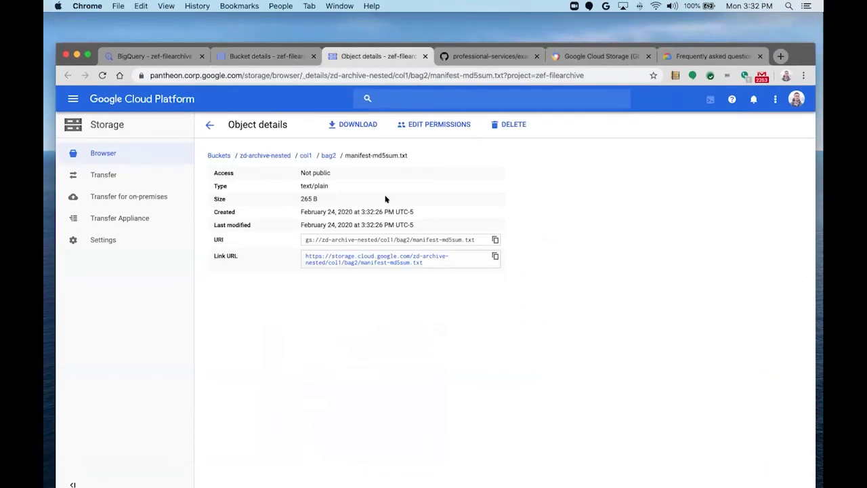
pyautogui.click(361, 256)
pyautogui.click(361, 255)
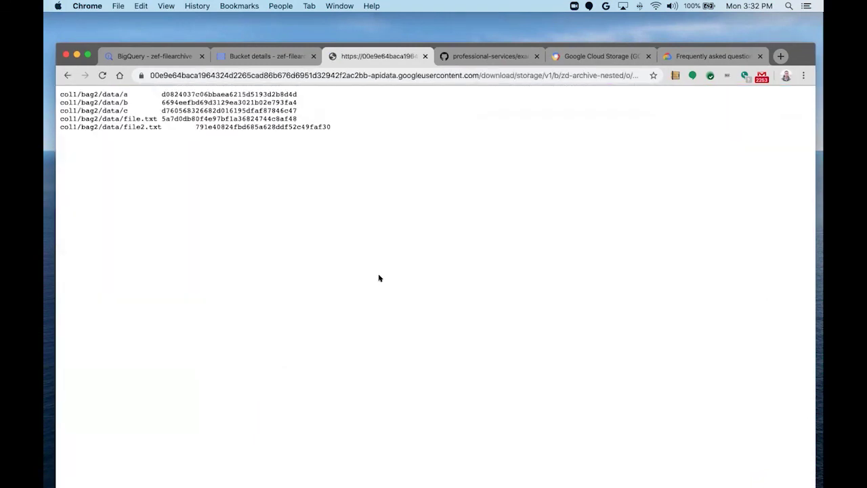
# Step: Rerun the file_operations query for col1/bag2 in BigQuery and check the MD5 sums and operation recorded for file2.txt
pyautogui.click(158, 56)
pyautogui.click(245, 231)
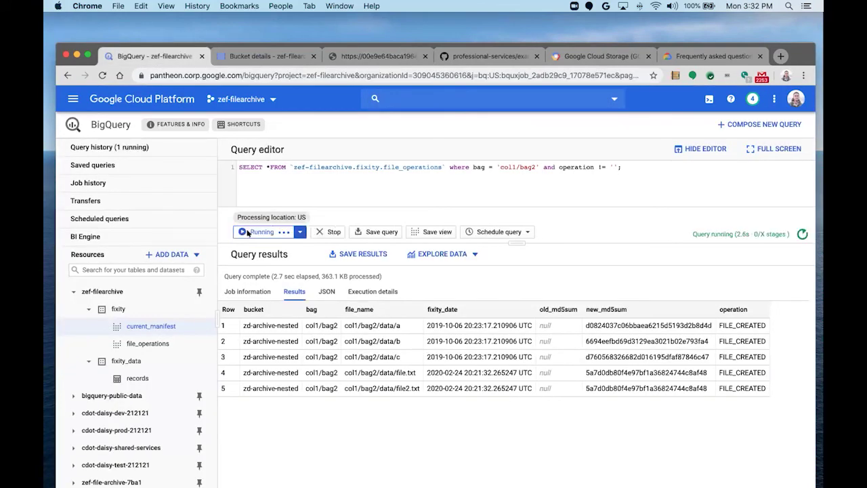
pyautogui.hscroll(3, 420, 336)
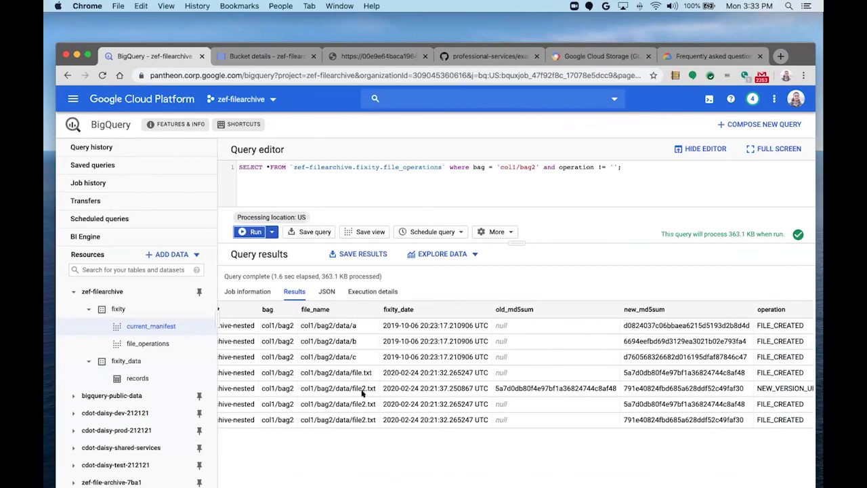
pyautogui.hscroll(1, 704, 394)
pyautogui.moveTo(772, 403); pyautogui.dragTo(797, 403)
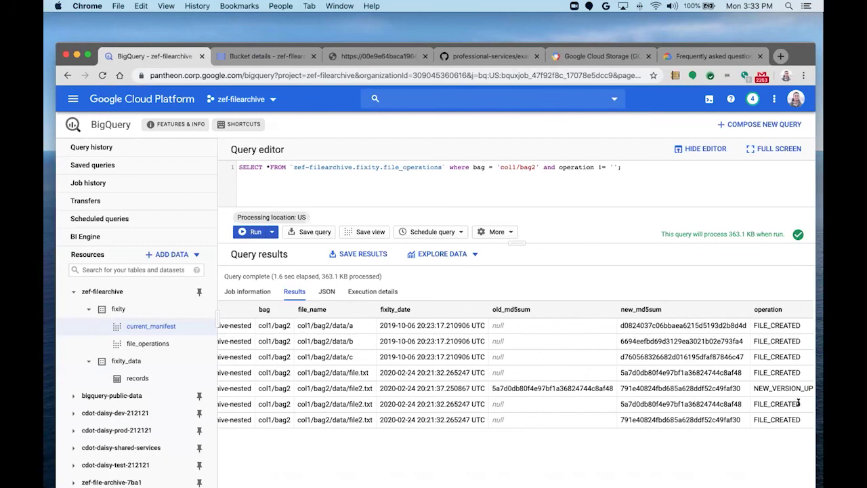
pyautogui.hscroll(2, 770, 394)
pyautogui.click(752, 388)
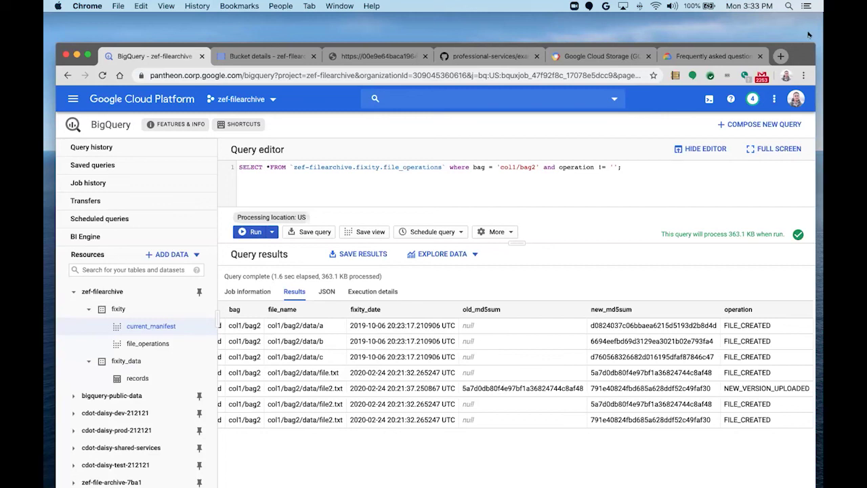
pyautogui.moveTo(794, 48); pyautogui.dragTo(793, 18)
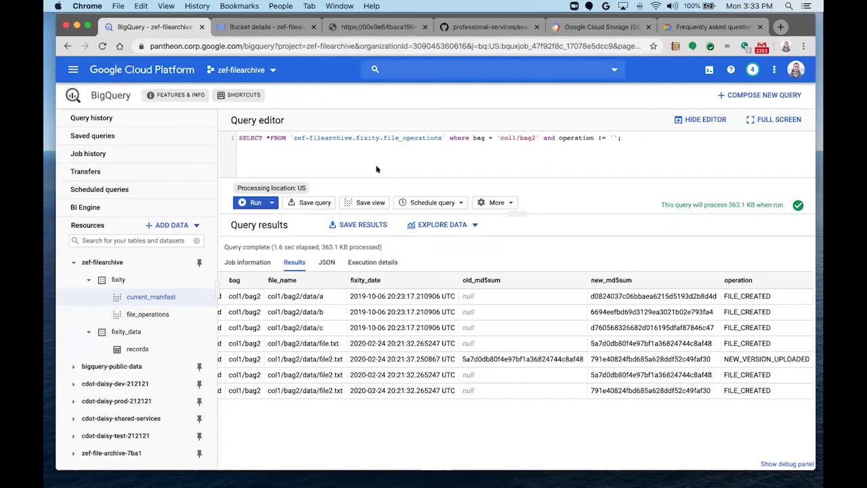
# Step: Revisit the bag2 bucket listing and review the file list and README overview of the gcs-fixity-function repository on GitHub
pyautogui.click(274, 26)
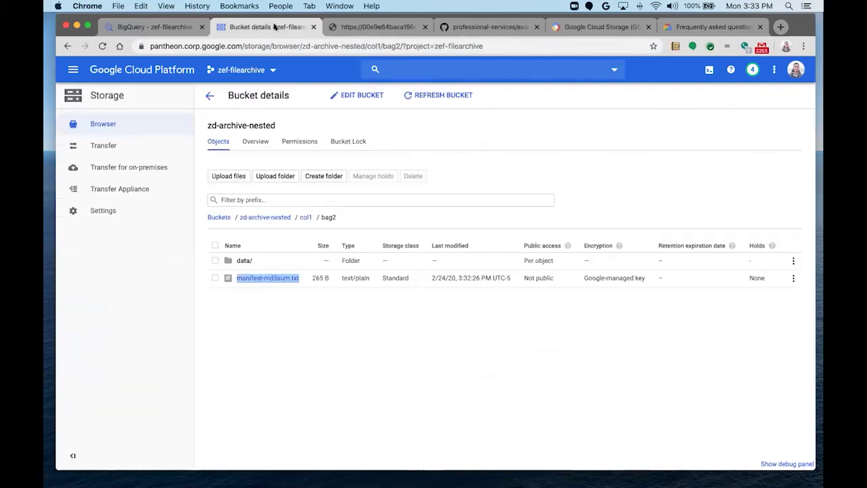
pyautogui.click(447, 197)
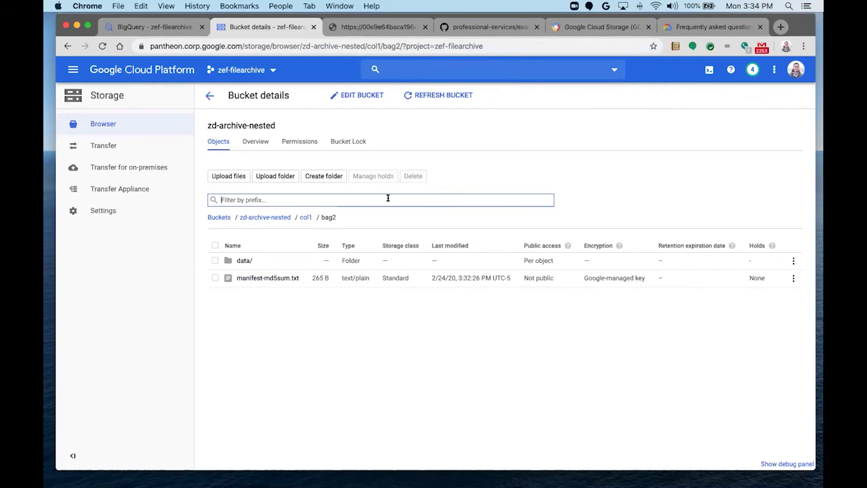
pyautogui.click(516, 29)
pyautogui.scroll(15, 500, 79)
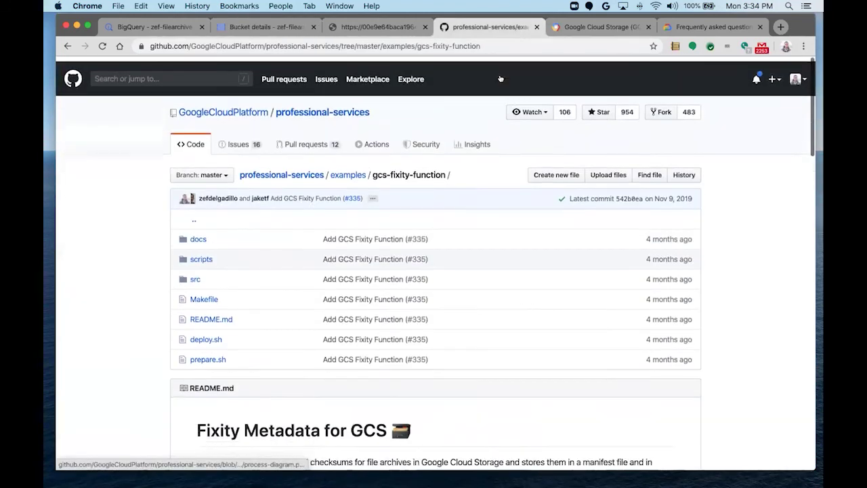
pyautogui.scroll(-2, 472, 285)
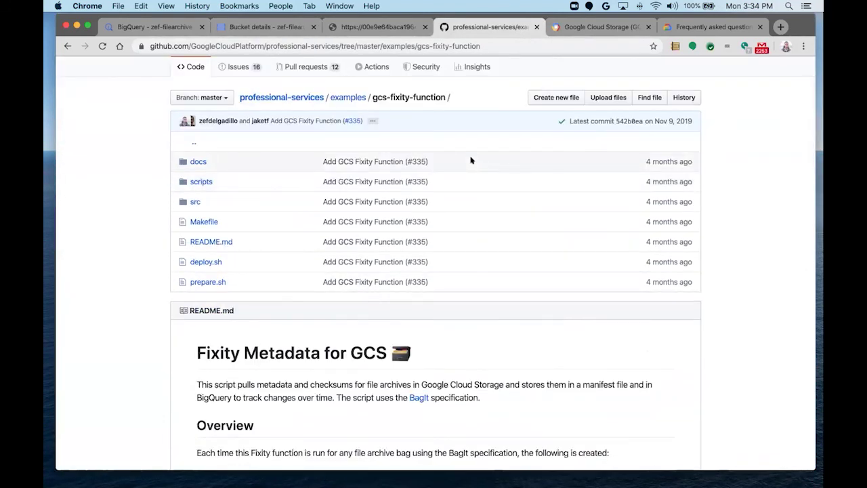
pyautogui.scroll(-3, 472, 285)
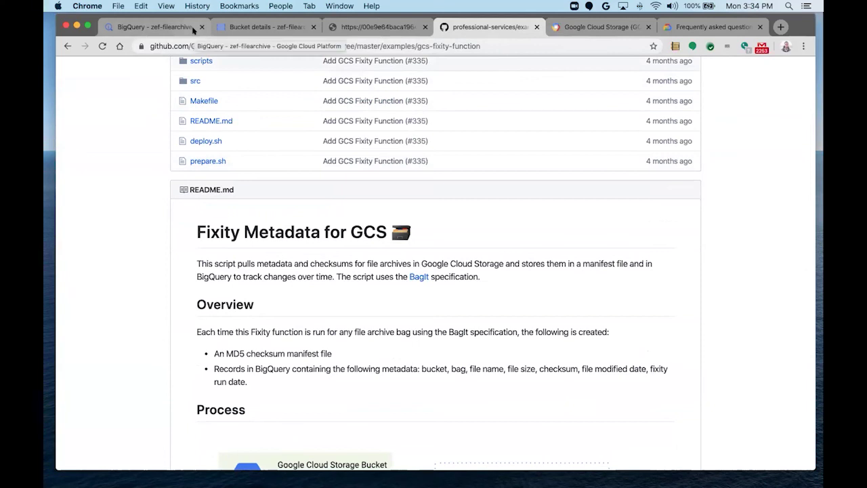
# Step: Examine the col1/bag2 path and its data folder in the bucket, then return to the gcs-fixity-function repository page
pyautogui.click(264, 28)
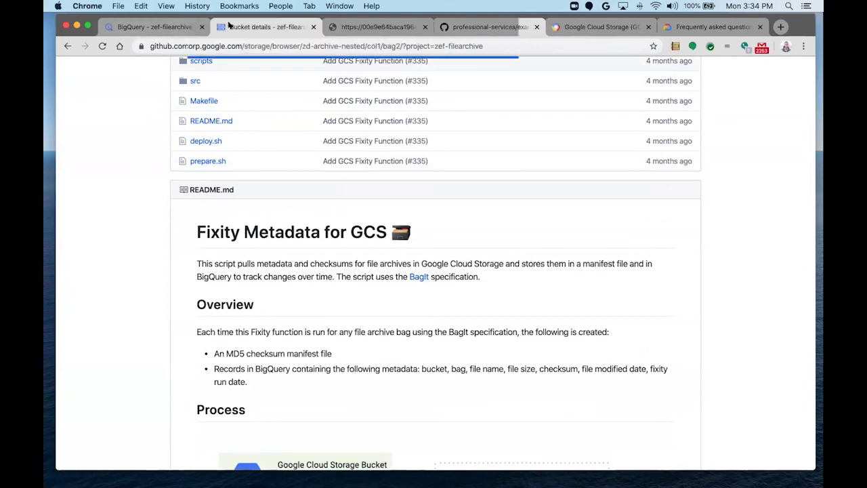
pyautogui.click(215, 260)
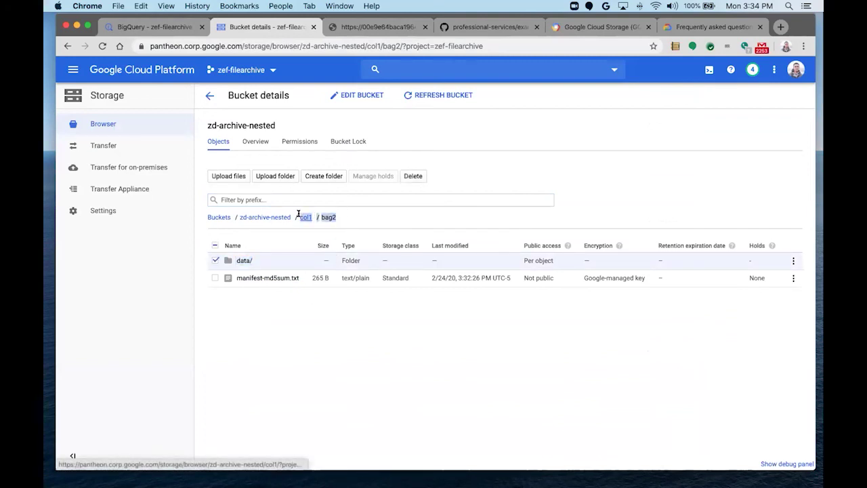
pyautogui.click(361, 221)
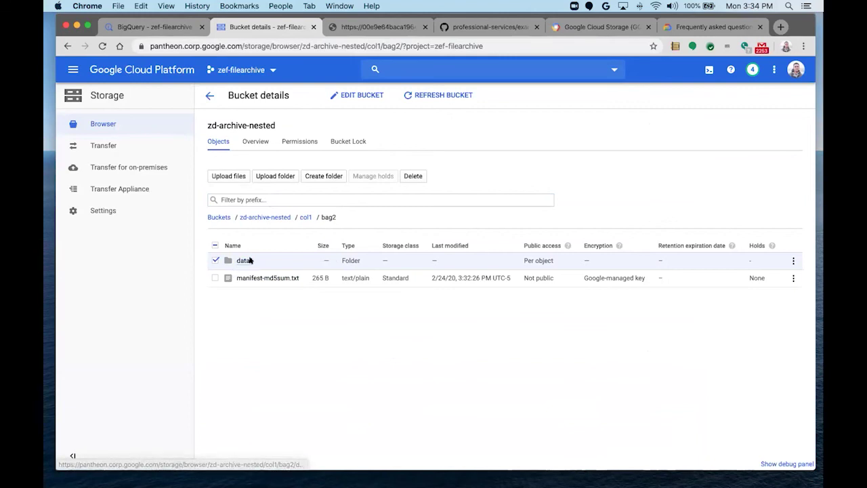
pyautogui.moveTo(345, 218); pyautogui.dragTo(372, 221)
pyautogui.click(373, 196)
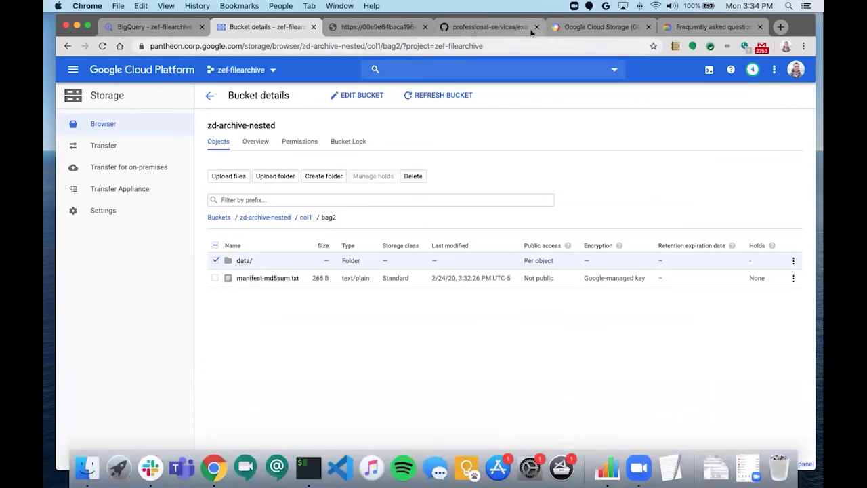
pyautogui.click(487, 26)
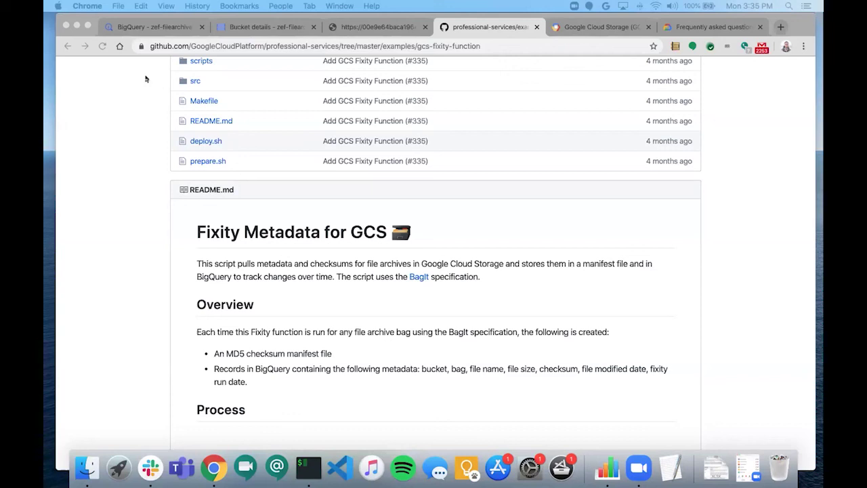
# Step: Remove the condition and operation != '' from the file_operations query in BigQuery and run it with only the col1/bag2 filter
pyautogui.click(181, 27)
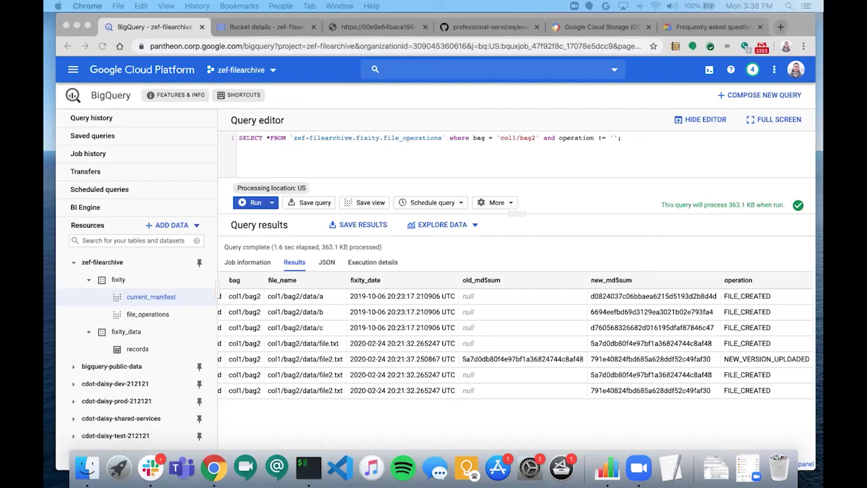
pyautogui.hotkey('ctrl', 'Up')
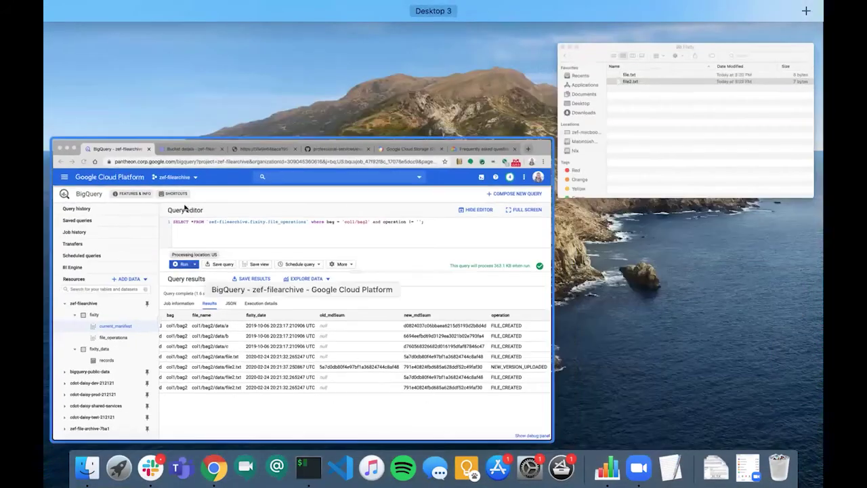
pyautogui.hotkey('ctrl', 'Up')
pyautogui.hotkey('ctrl', 'Up')
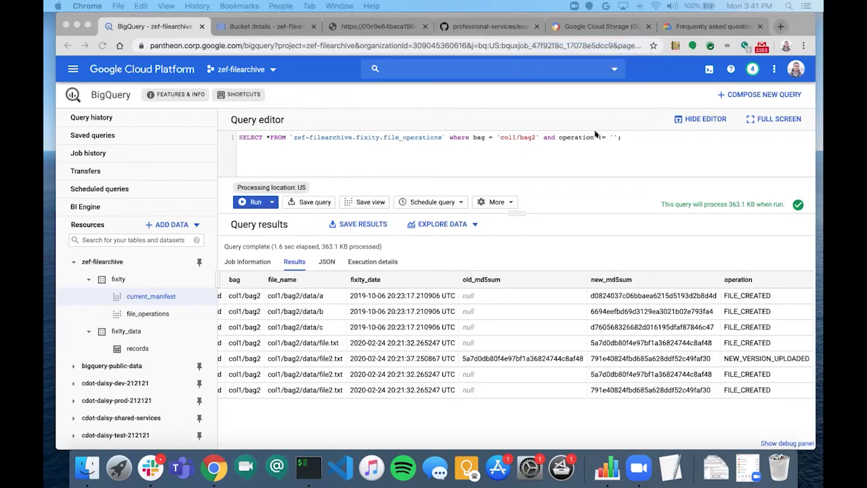
pyautogui.moveTo(614, 133); pyautogui.dragTo(540, 136)
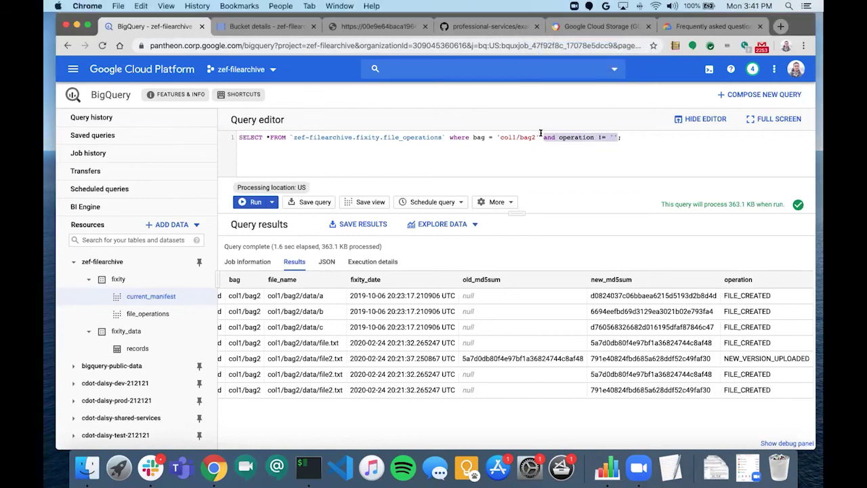
pyautogui.press('BackSpace')
pyautogui.click(249, 199)
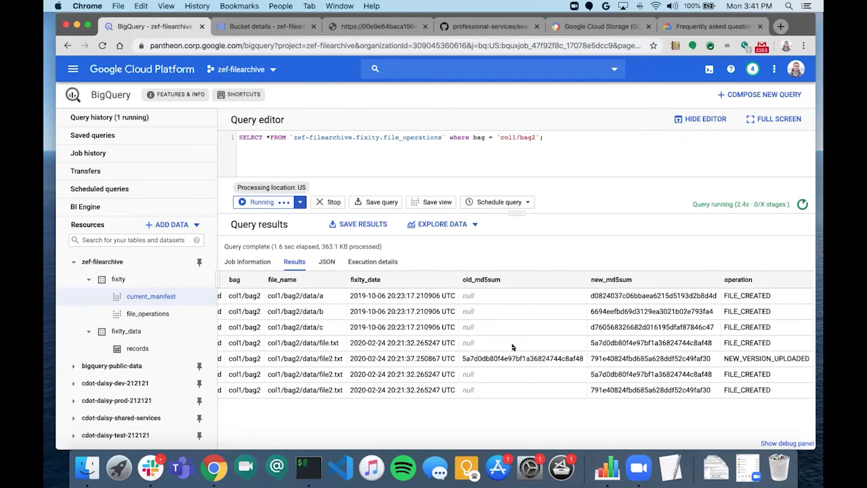
# Step: Examine the unfiltered file_operations results for bag2, comparing fixity dates, old and new MD5 sums, and the operation column
pyautogui.scroll(-2, 512, 346)
pyautogui.scroll(2, 513, 346)
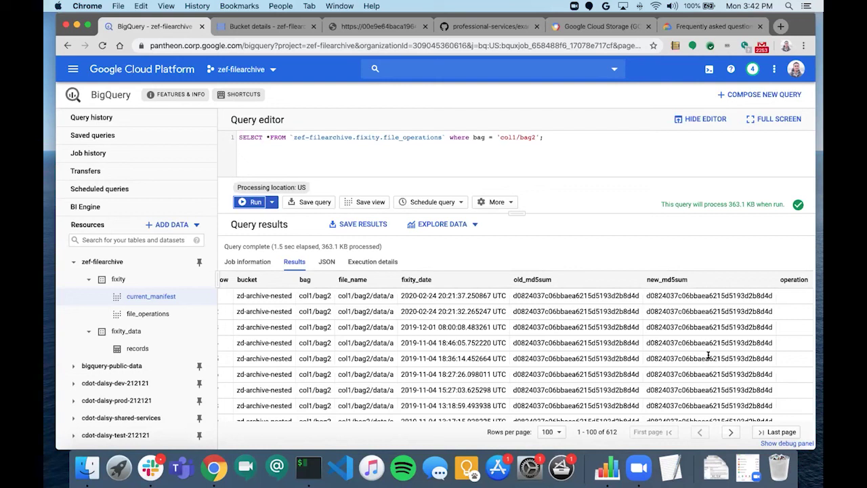
pyautogui.click(784, 292)
pyautogui.scroll(-5, 793, 299)
pyautogui.scroll(5, 792, 298)
pyautogui.scroll(-20, 793, 299)
pyautogui.scroll(-5, 793, 299)
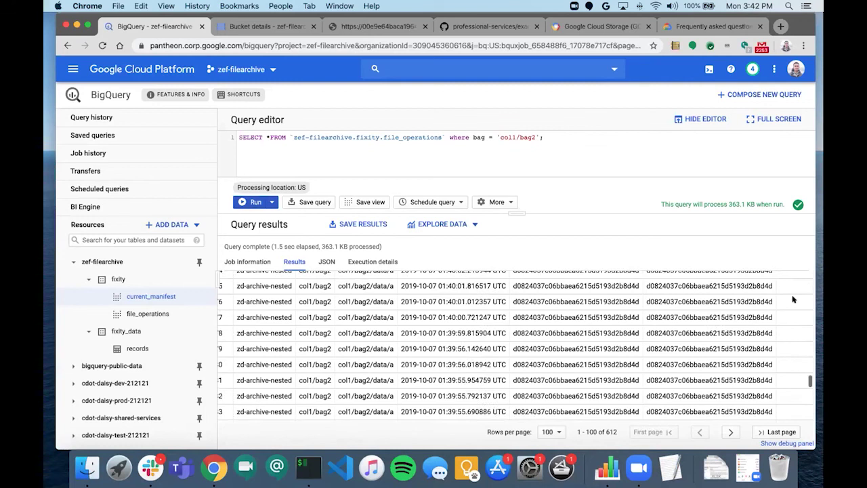
pyautogui.scroll(-3, 793, 298)
pyautogui.scroll(20, 791, 292)
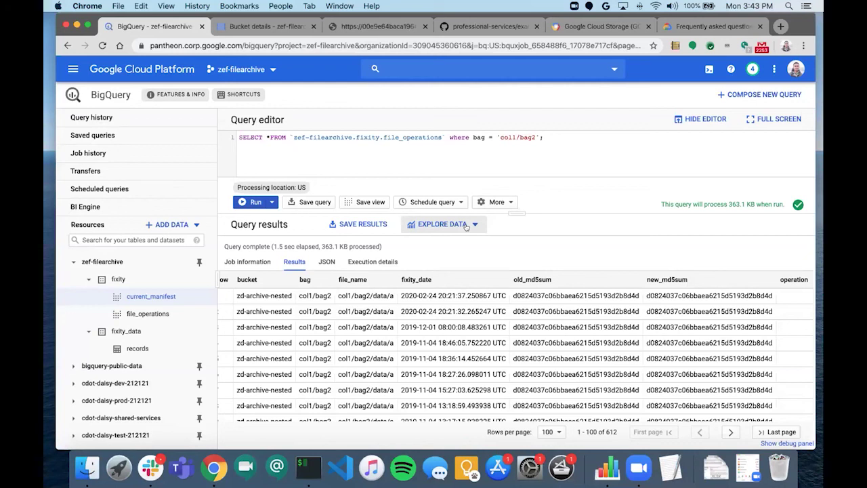
# Step: Examine section 2.2.3 GCS Capabilities in the Cohasset compliance assessment report, covering the recording and post-recording verification processes
pyautogui.click(636, 27)
pyautogui.scroll(5, 501, 154)
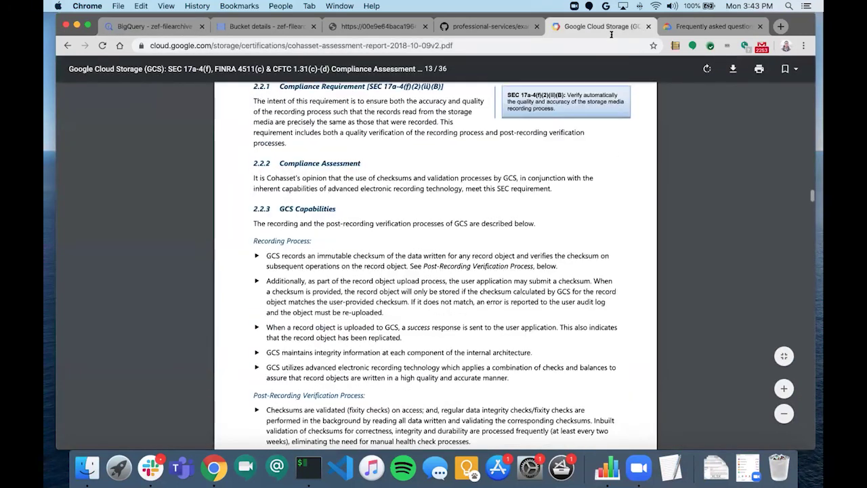
pyautogui.scroll(-4, 500, 153)
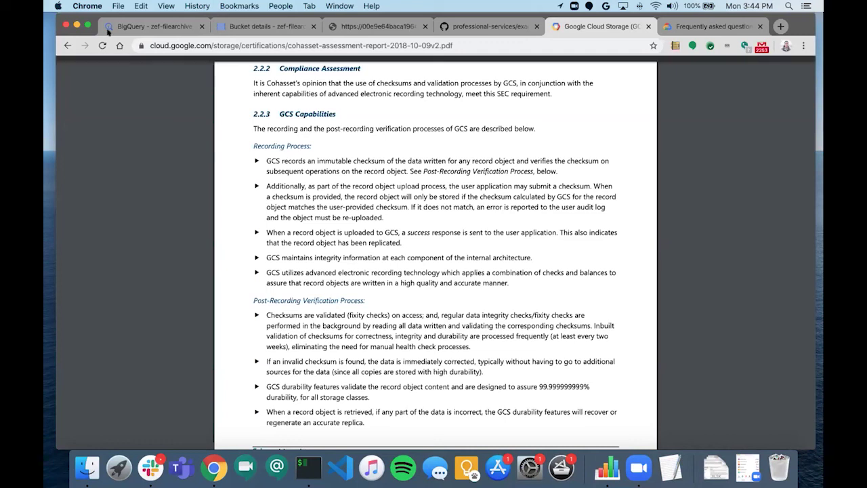
# Step: Examine the files in the data folder of col1/bag2 in the zd-archive-nested bucket, then return to the bag2 listing
pyautogui.click(258, 26)
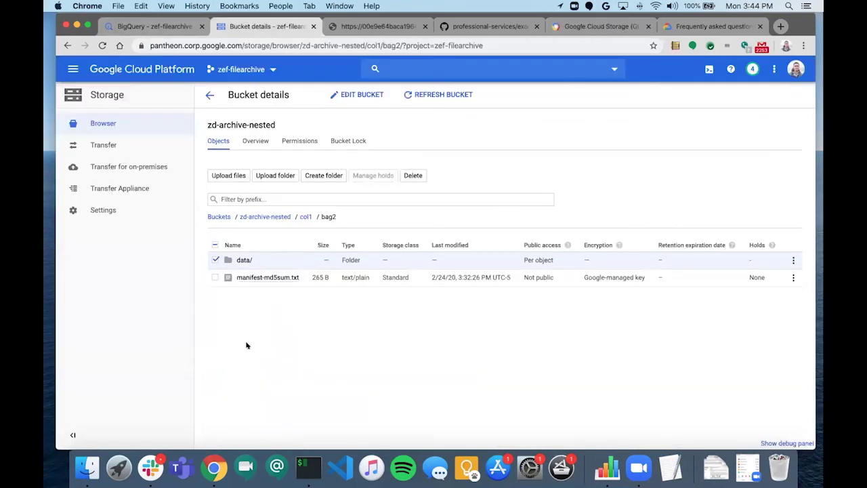
pyautogui.click(243, 260)
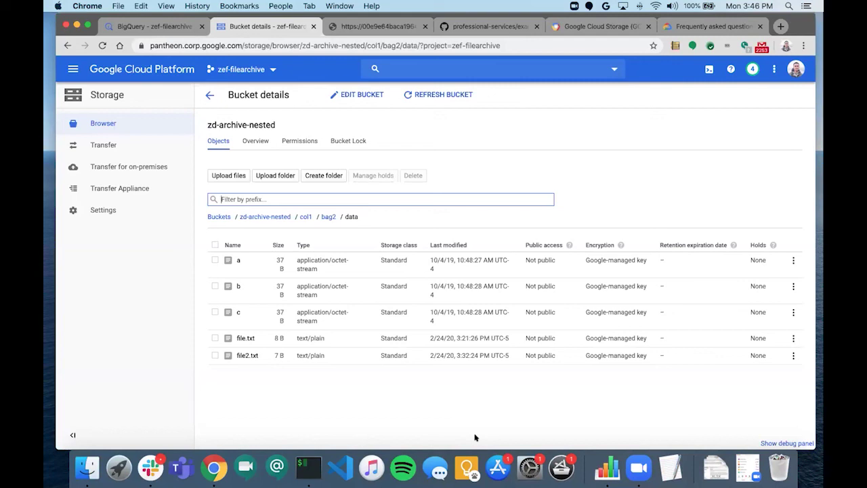
pyautogui.click(332, 218)
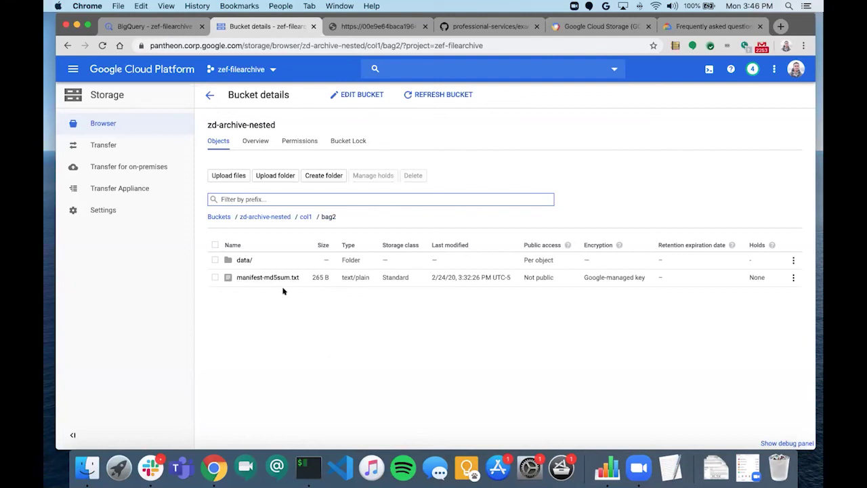
# Step: Open the BagIt specification linked in the gcs-fixity-function README in a new tab and review the RFC 8493 abstract
pyautogui.click(525, 29)
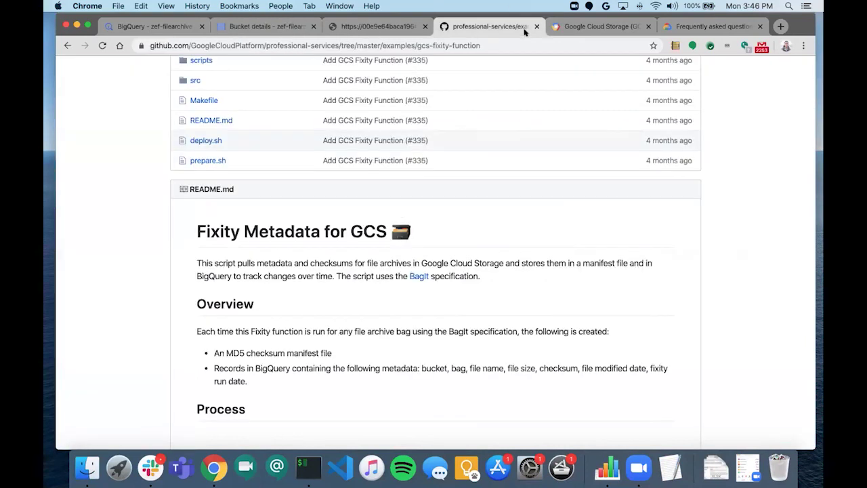
pyautogui.rightClick(411, 273)
pyautogui.click(458, 275)
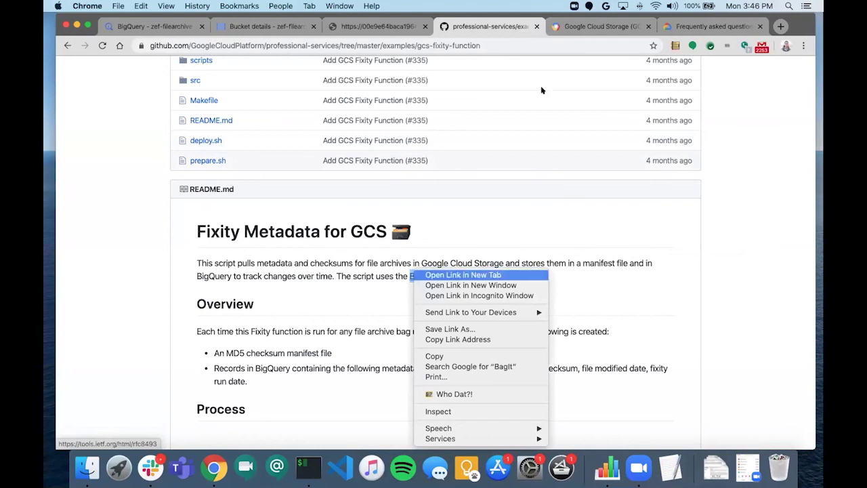
pyautogui.click(542, 26)
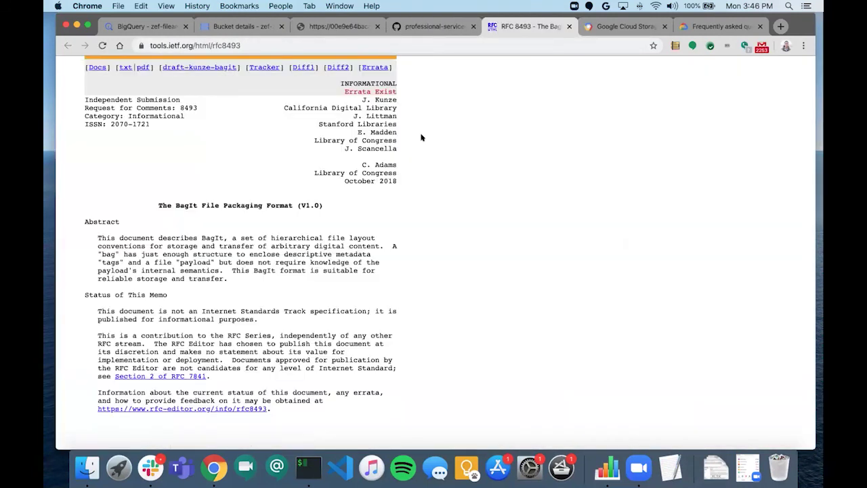
pyautogui.scroll(-2, 287, 215)
pyautogui.scroll(2, 286, 214)
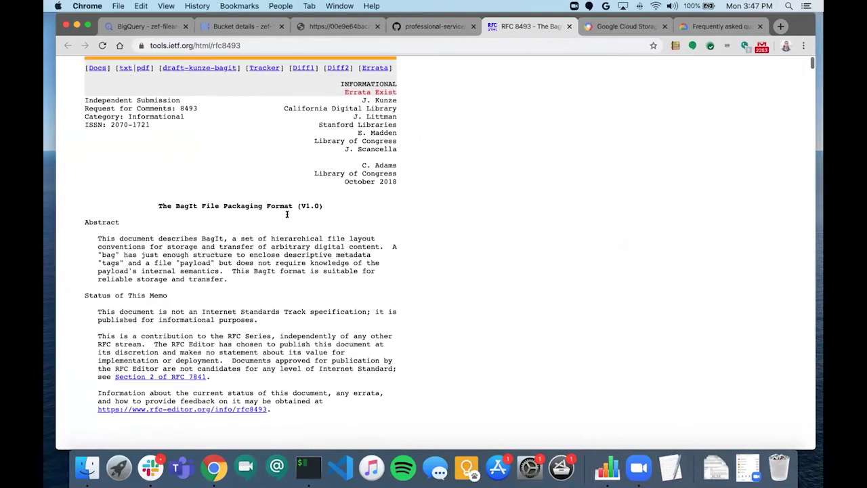
pyautogui.scroll(-5, 287, 215)
pyautogui.scroll(5, 287, 216)
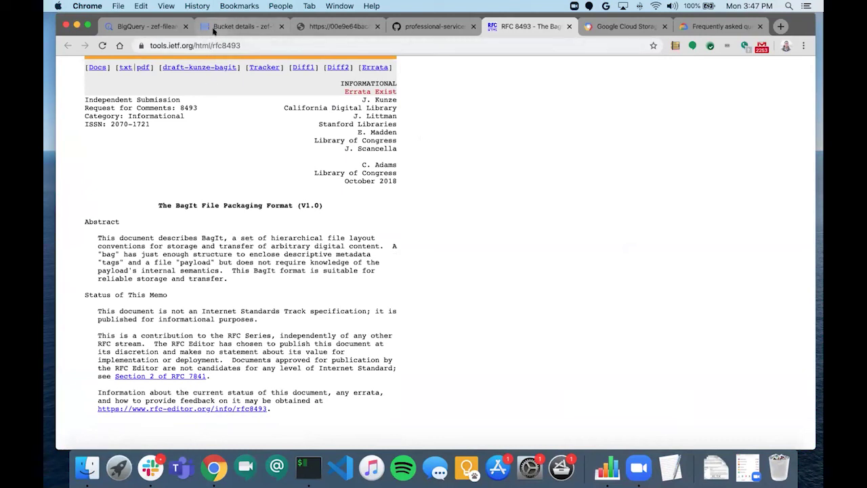
# Step: Revisit the BigQuery file_operations results, then look back through the earlier pages of the Cohasset compliance assessment report
pyautogui.click(163, 26)
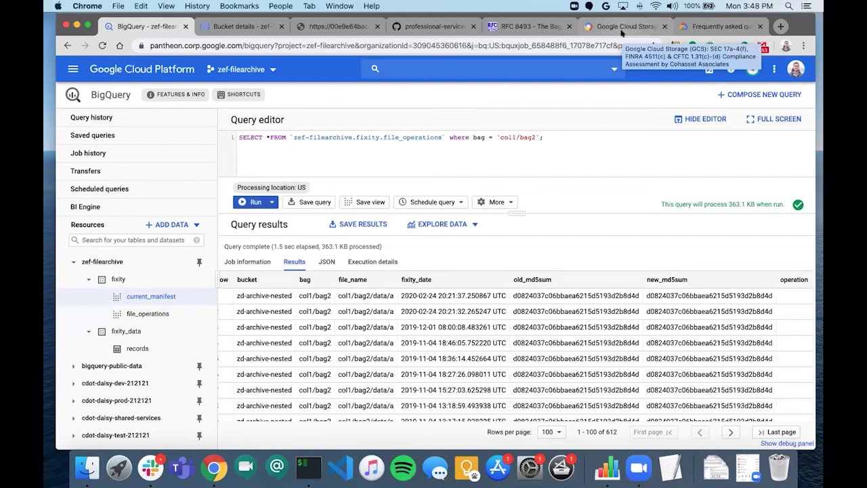
pyautogui.click(621, 32)
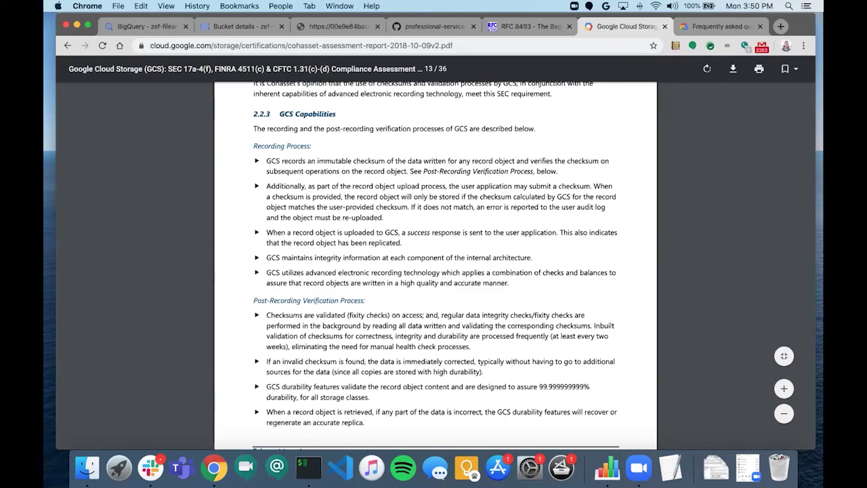
pyautogui.scroll(5, 249, 183)
pyautogui.scroll(20, 249, 182)
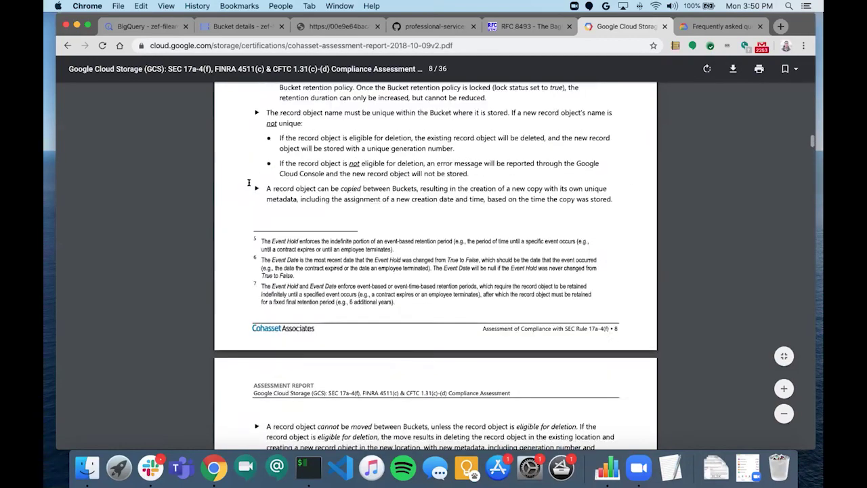
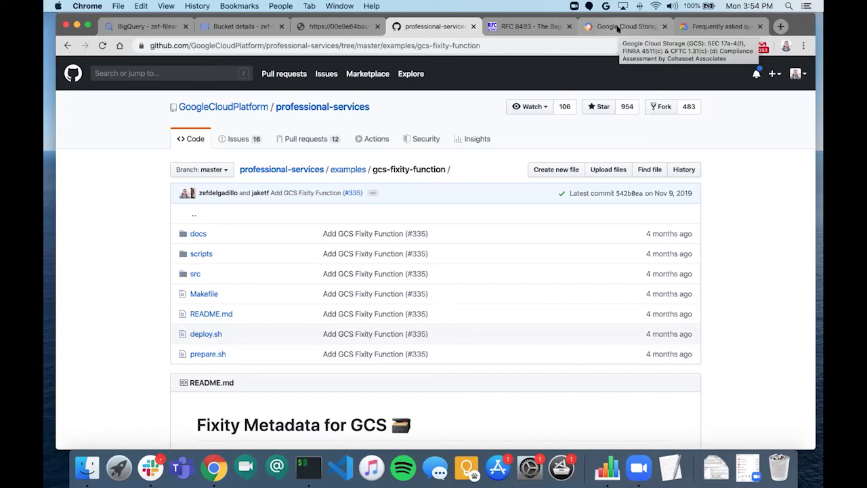
# Step: Review the Fixity Metadata for GCS README on GitHub, then check the file_operations query results in BigQuery again
pyautogui.scroll(-5, 677, 278)
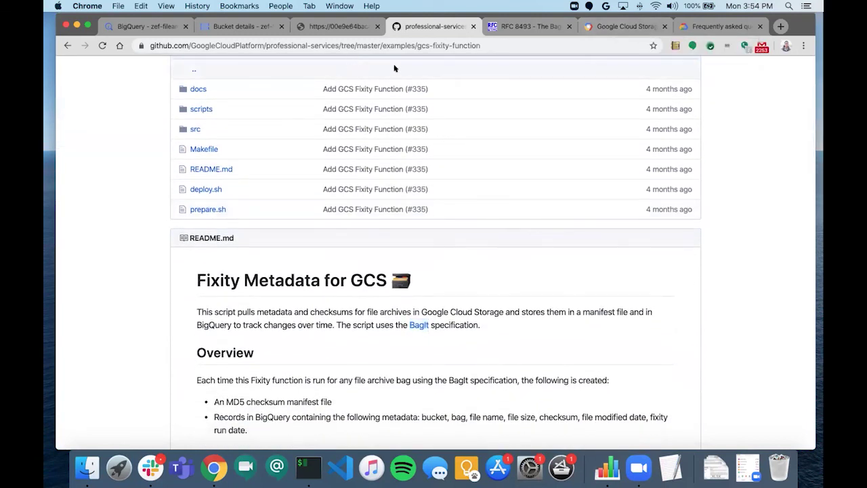
pyautogui.scroll(-1, 460, 271)
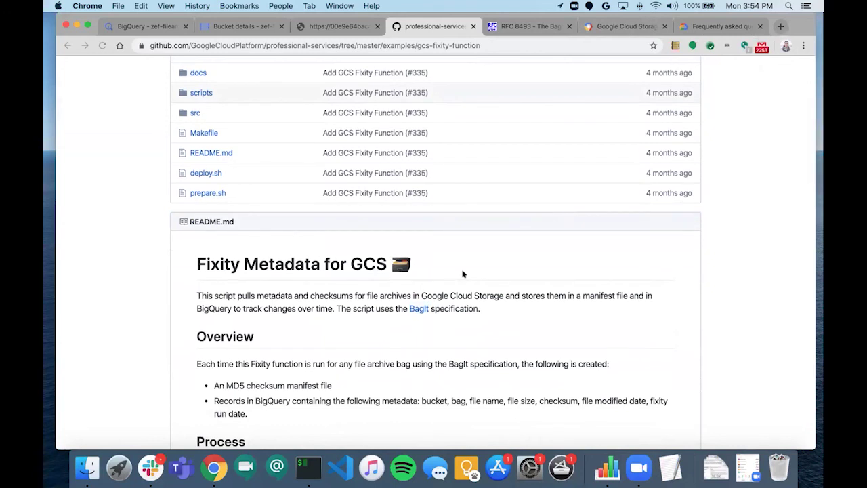
pyautogui.scroll(-3, 463, 274)
pyautogui.scroll(2, 462, 273)
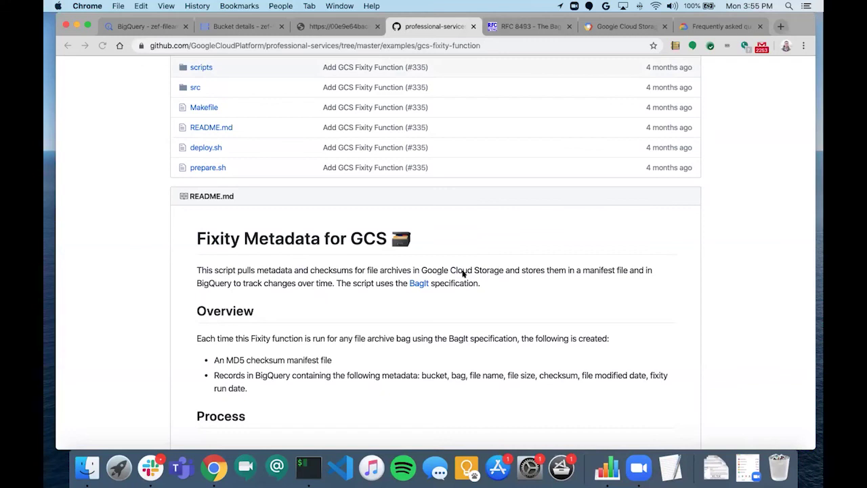
pyautogui.scroll(-5, 463, 273)
pyautogui.scroll(8, 460, 272)
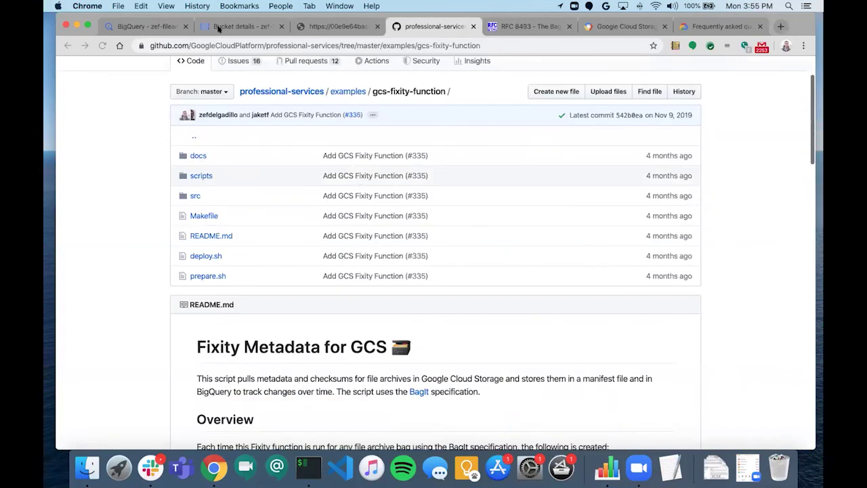
pyautogui.click(149, 26)
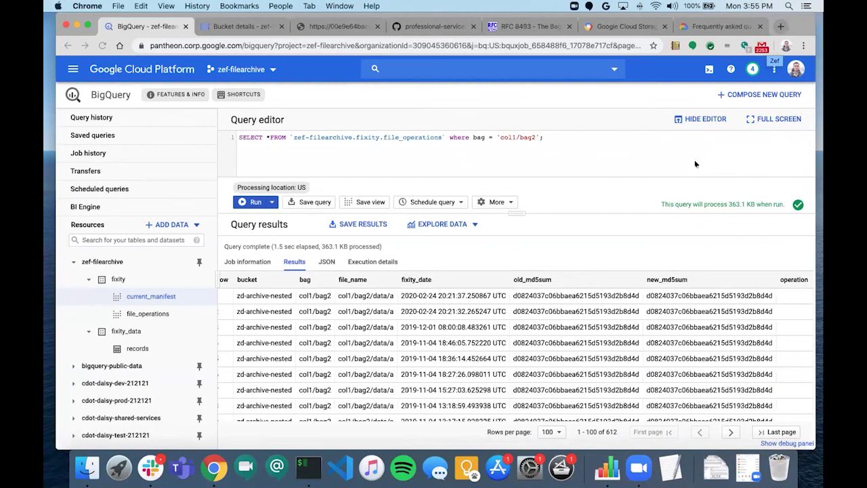
# Step: Return to the gcs-fixity-function repository page and open the Setup Instructions linked in its README
pyautogui.click(435, 27)
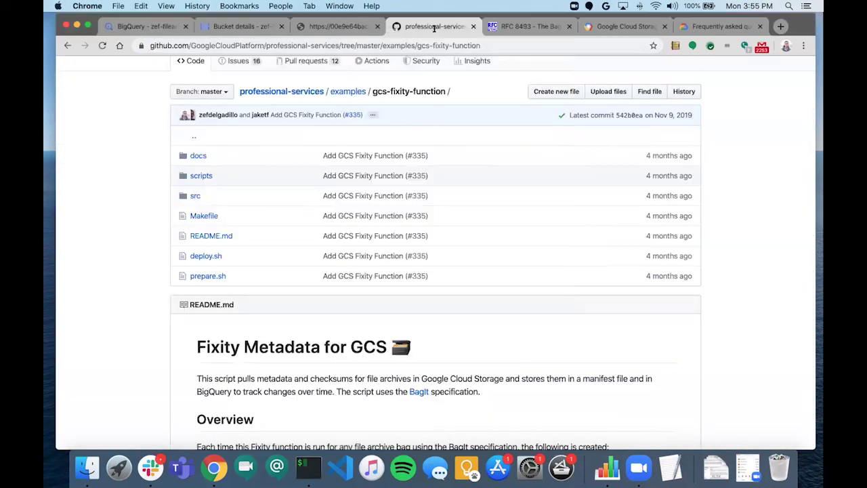
pyautogui.scroll(-5, 523, 305)
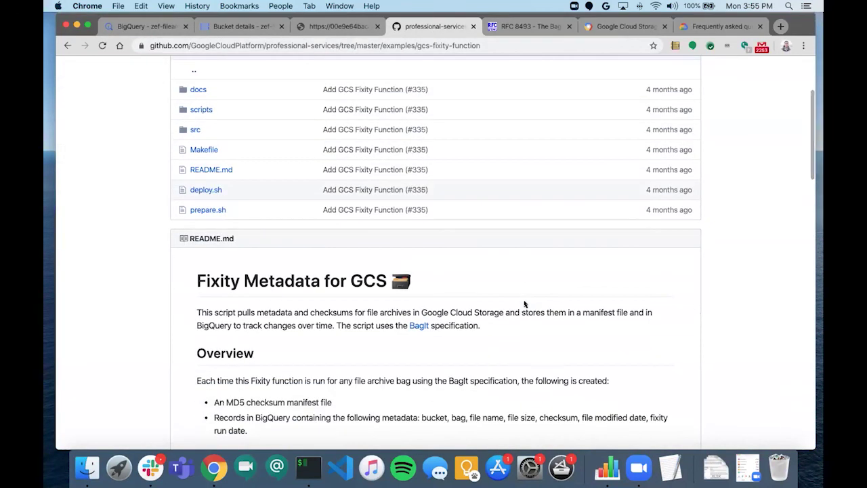
pyautogui.scroll(-10, 519, 305)
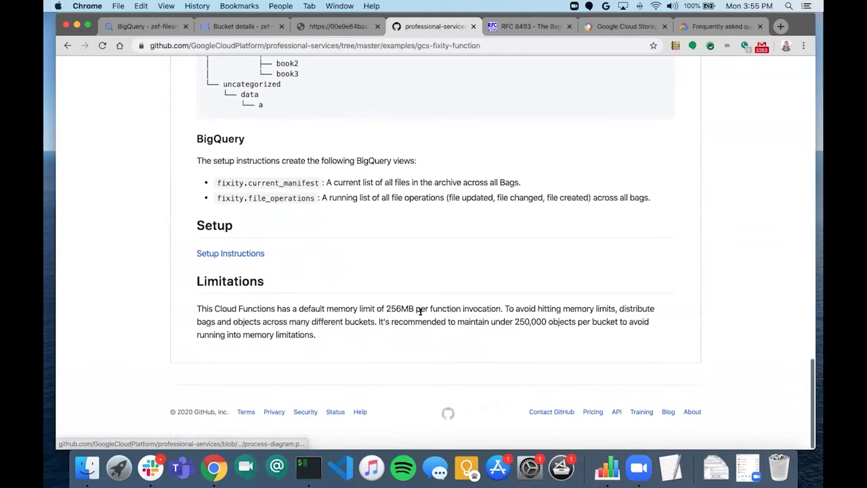
pyautogui.click(249, 256)
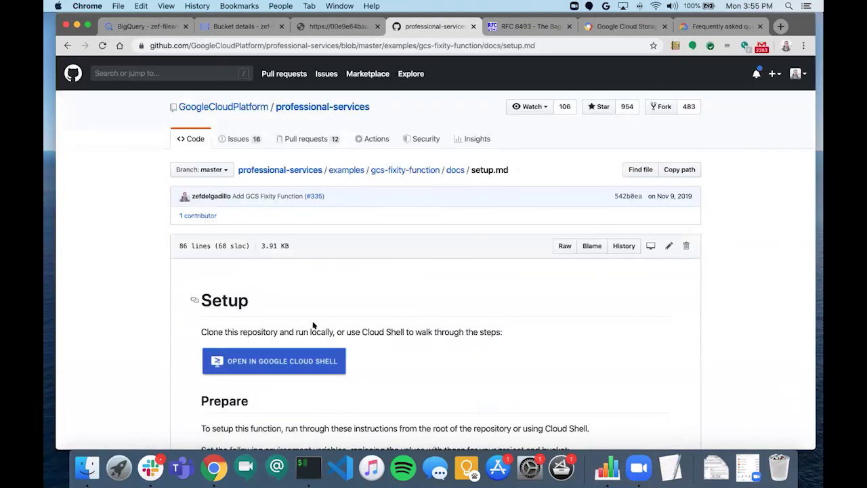
# Step: Review the Prepare instructions in setup.md, then open the tutorial in Google Cloud Shell and confirm cloning the professional-services repository
pyautogui.scroll(-2, 305, 344)
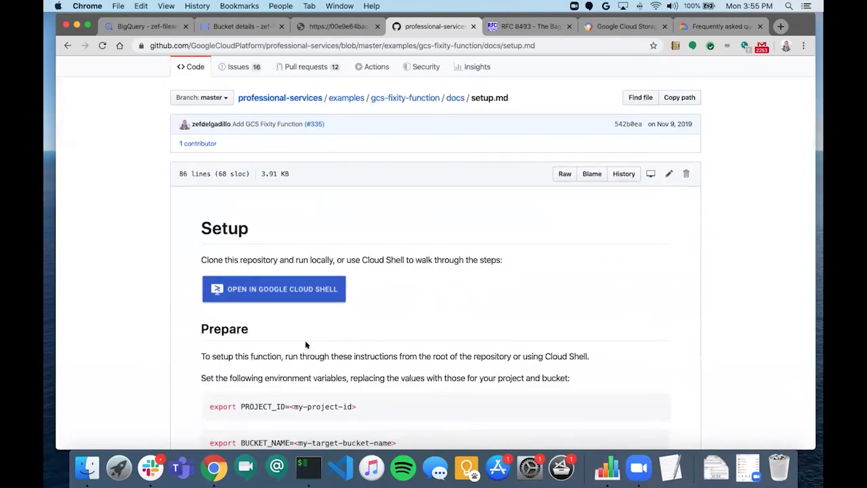
pyautogui.scroll(-4, 305, 344)
pyautogui.scroll(-1, 306, 344)
pyautogui.scroll(3, 285, 292)
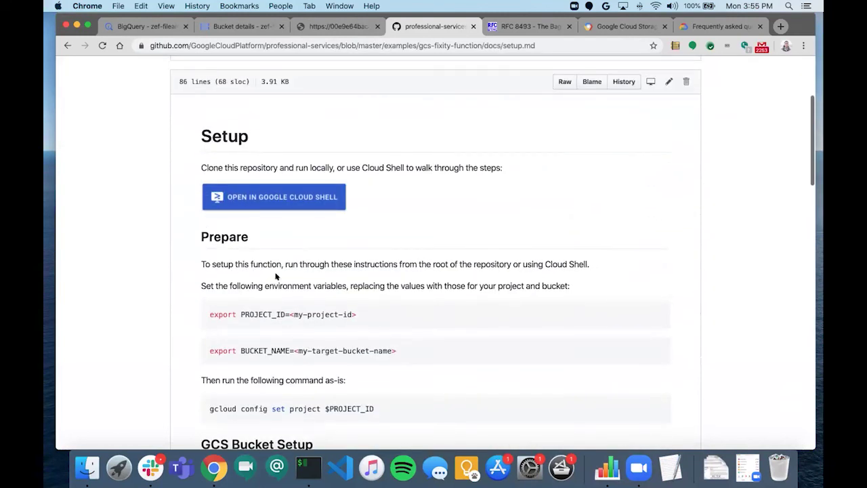
pyautogui.click(252, 199)
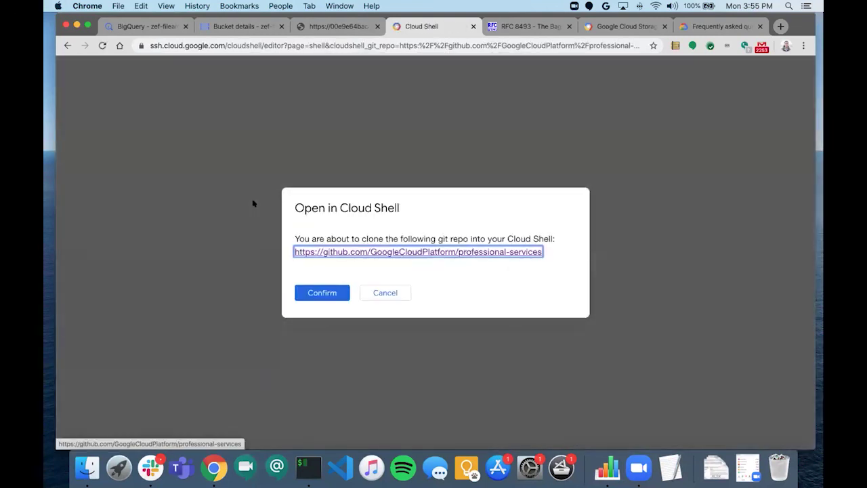
pyautogui.click(316, 293)
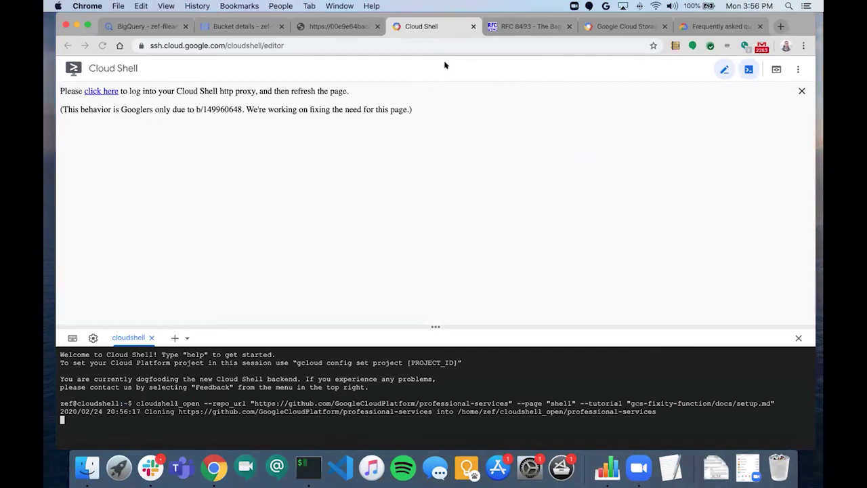
pyautogui.click(396, 116)
pyautogui.moveTo(419, 110); pyautogui.dragTo(218, 118)
pyautogui.click(218, 118)
pyautogui.tripleClick(193, 108)
pyautogui.click(431, 100)
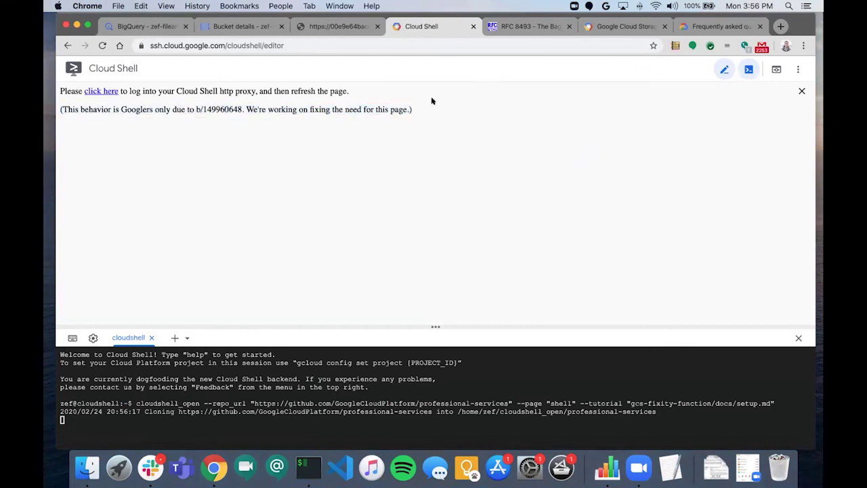